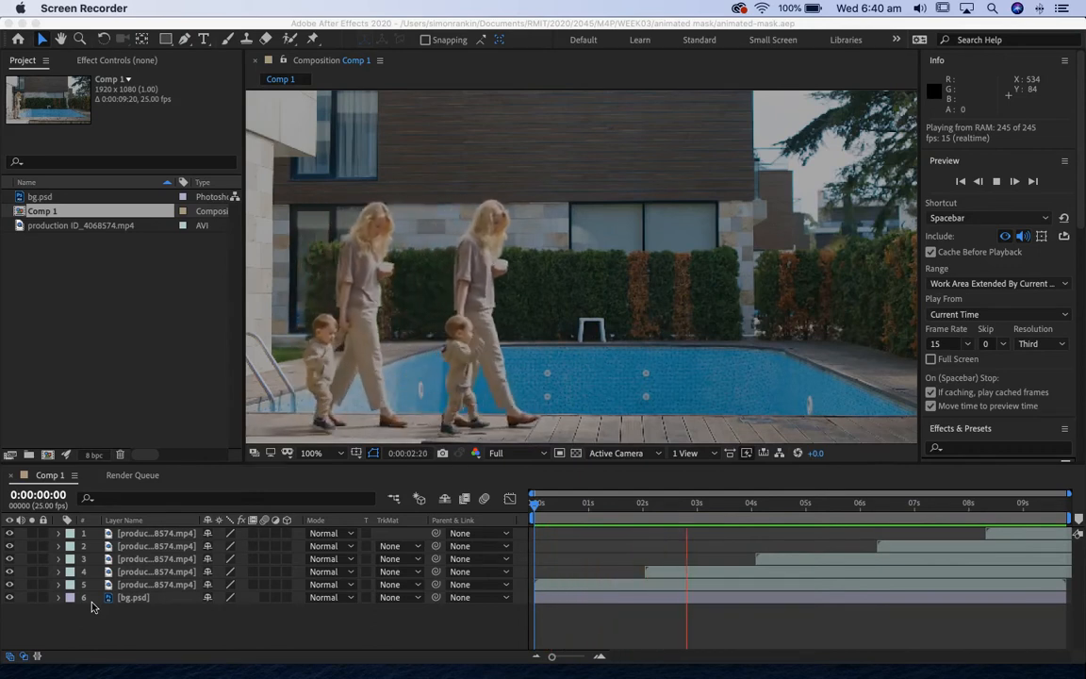
# Start a new, empty project.
pyautogui.click(97, 26)
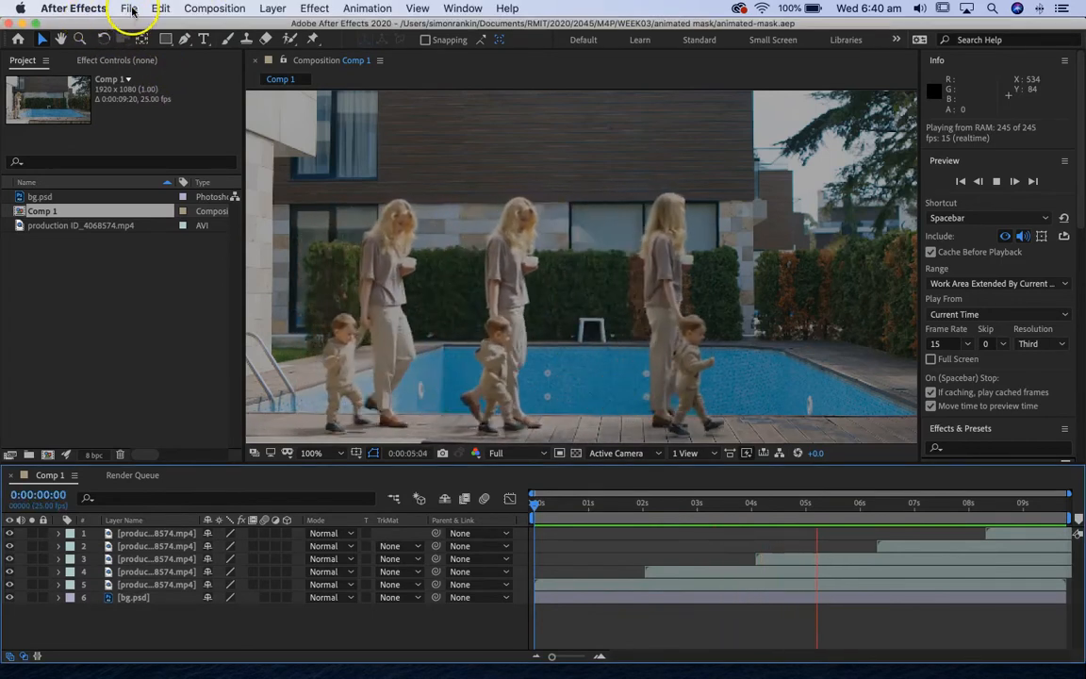
pyautogui.click(130, 10)
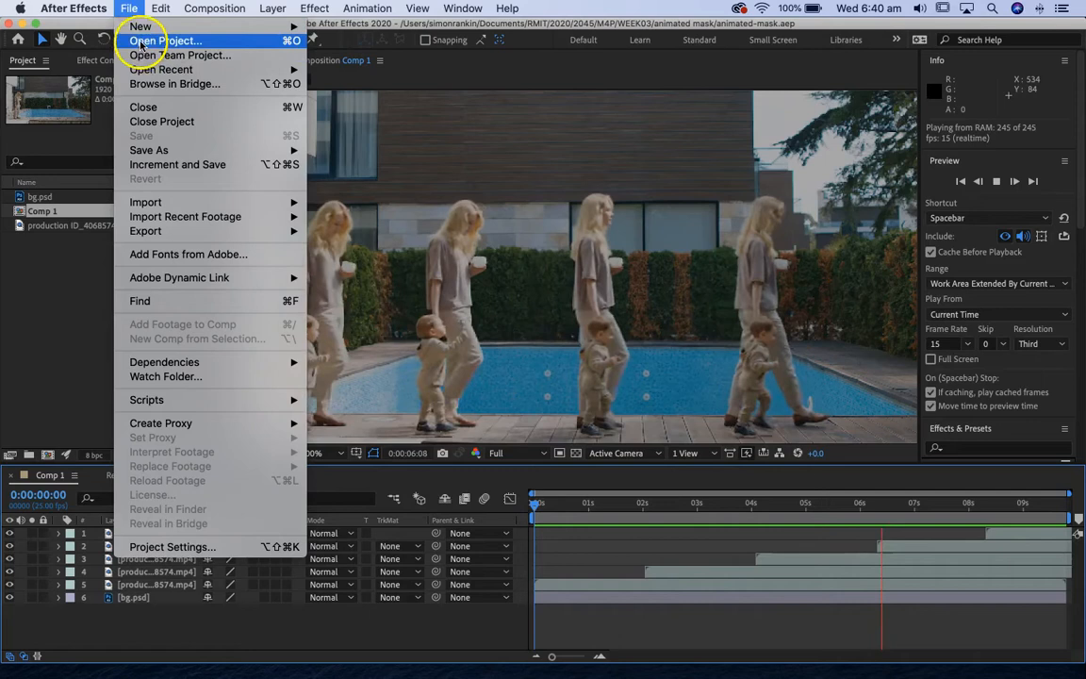
pyautogui.moveTo(142, 27)
pyautogui.click(357, 32)
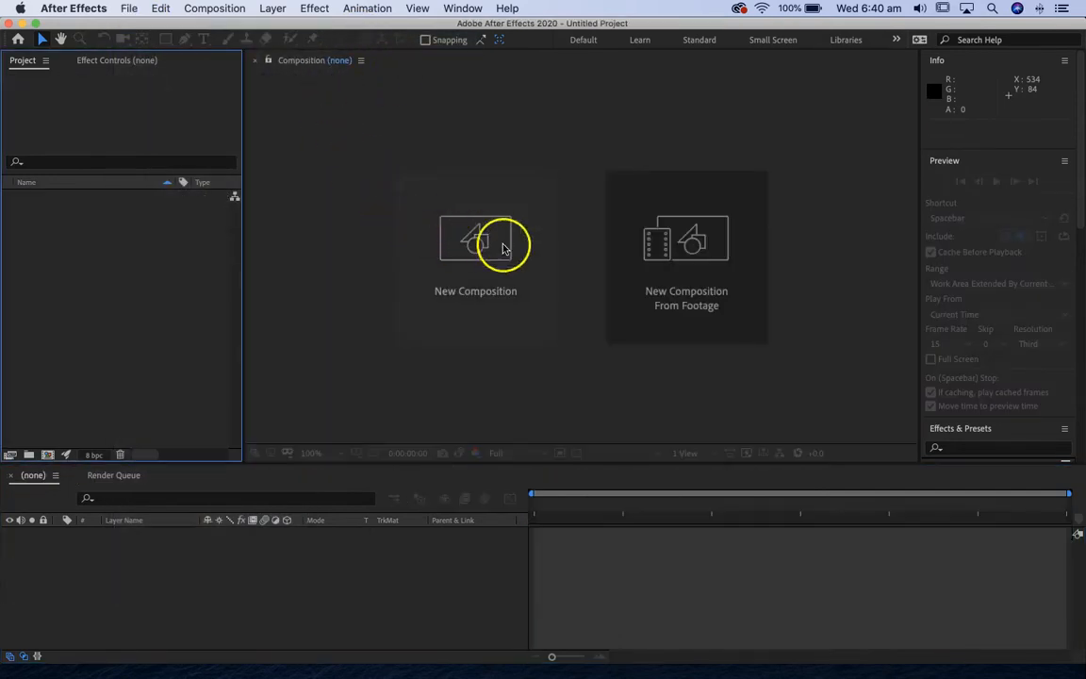
# Import the footage file production ID_4068574.mp4 from the Desktop folder into the project.
pyautogui.click(129, 8)
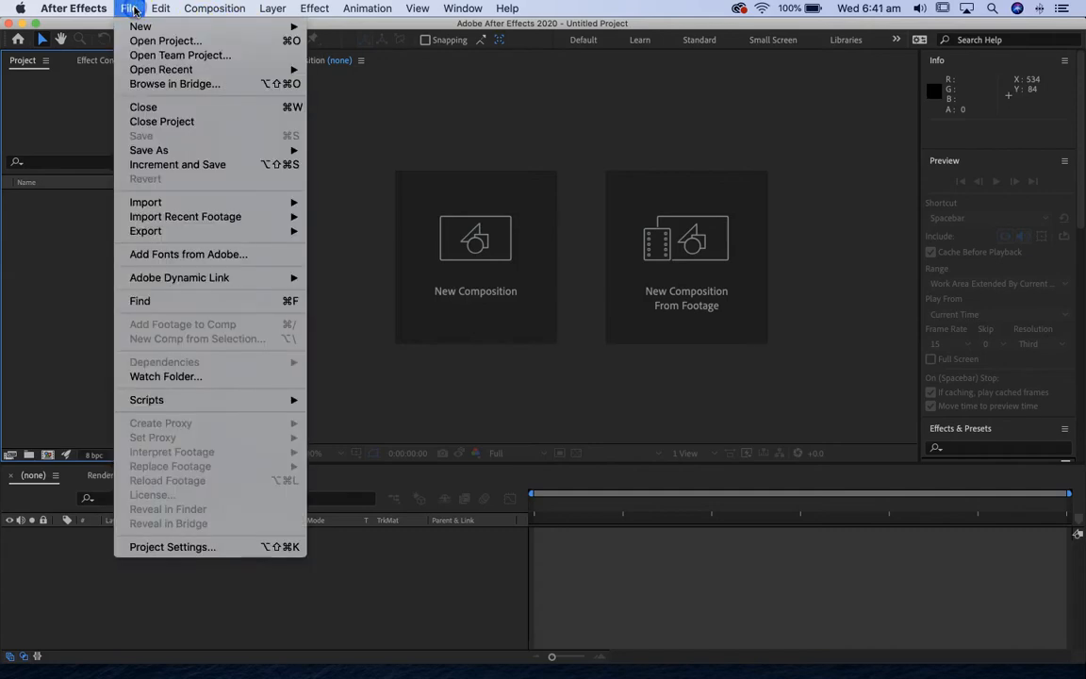
pyautogui.moveTo(158, 202)
pyautogui.click(332, 203)
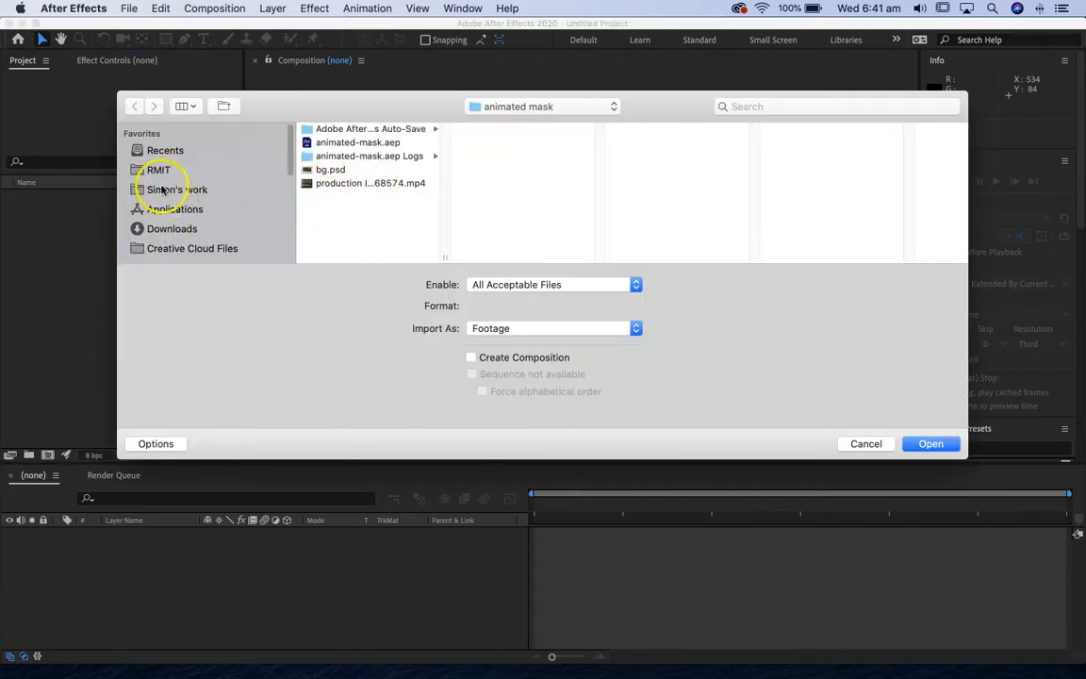
pyautogui.scroll(-5, 163, 184)
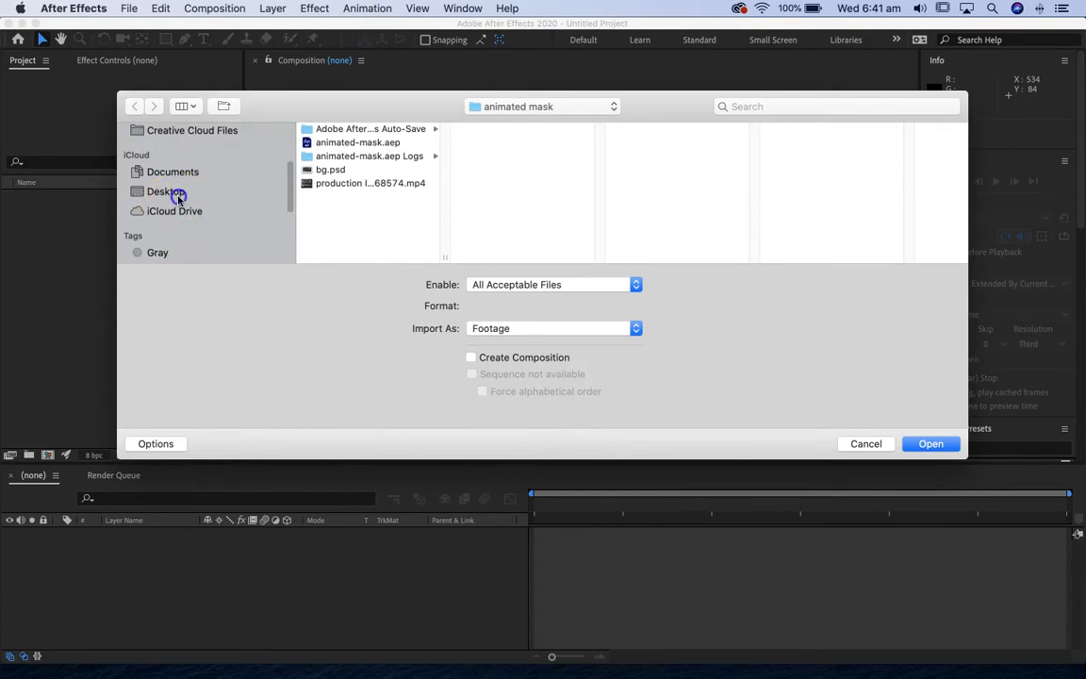
pyautogui.click(178, 195)
pyautogui.click(363, 128)
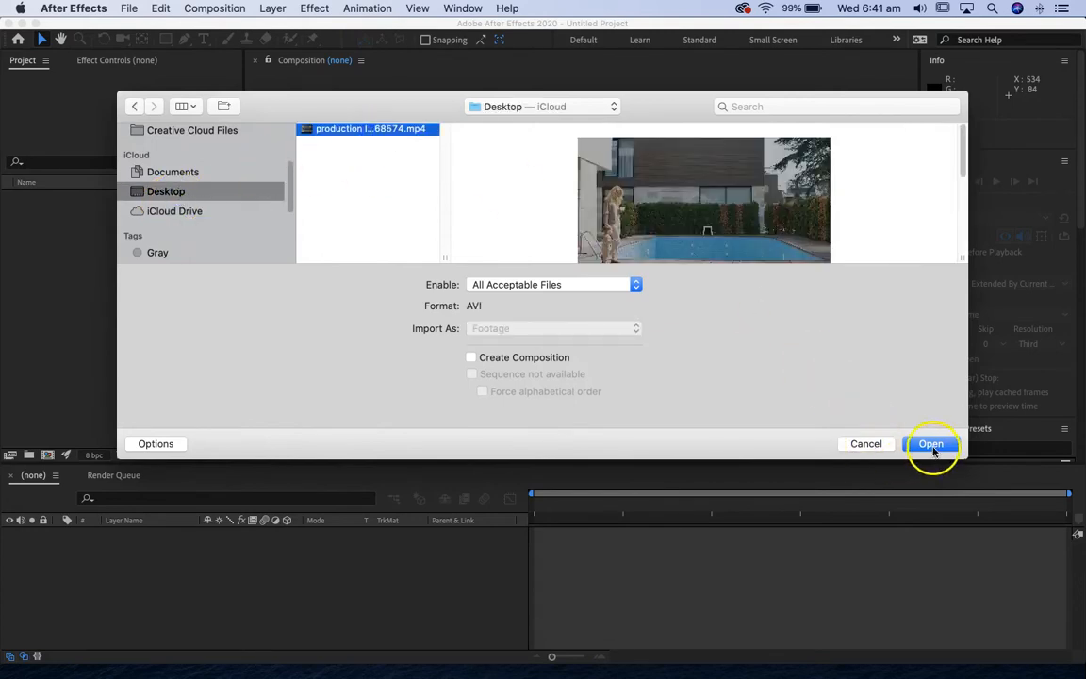
pyautogui.click(932, 445)
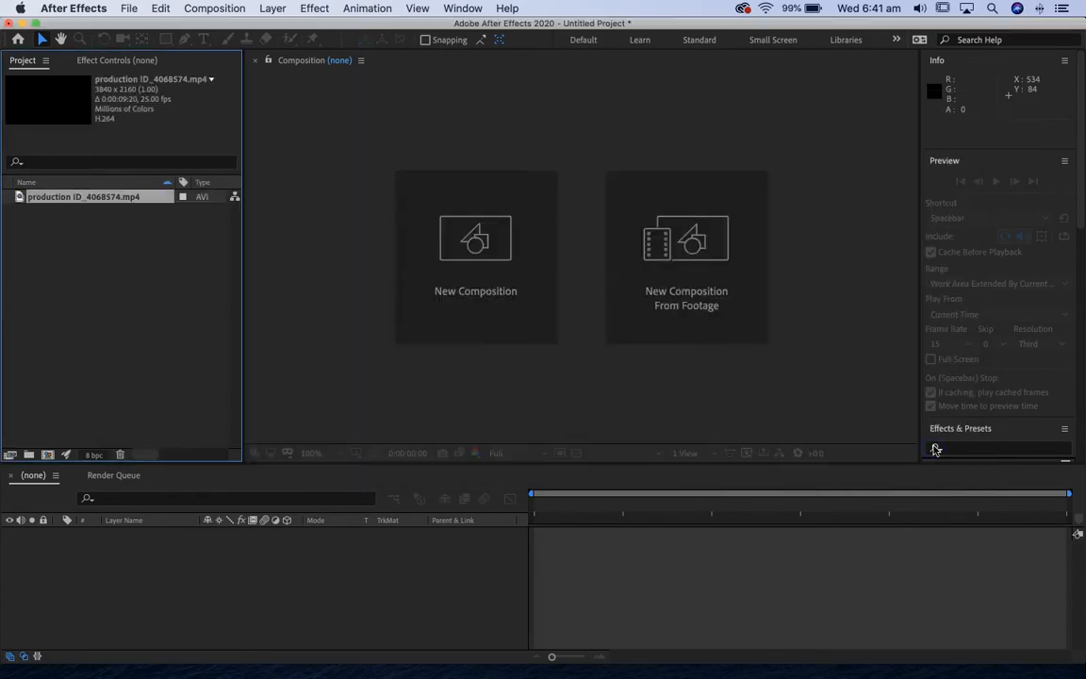
# Create a composition named Comp 1 with the HDTV 1080 25 preset and a duration of 0:00:10:00.
pyautogui.click(216, 9)
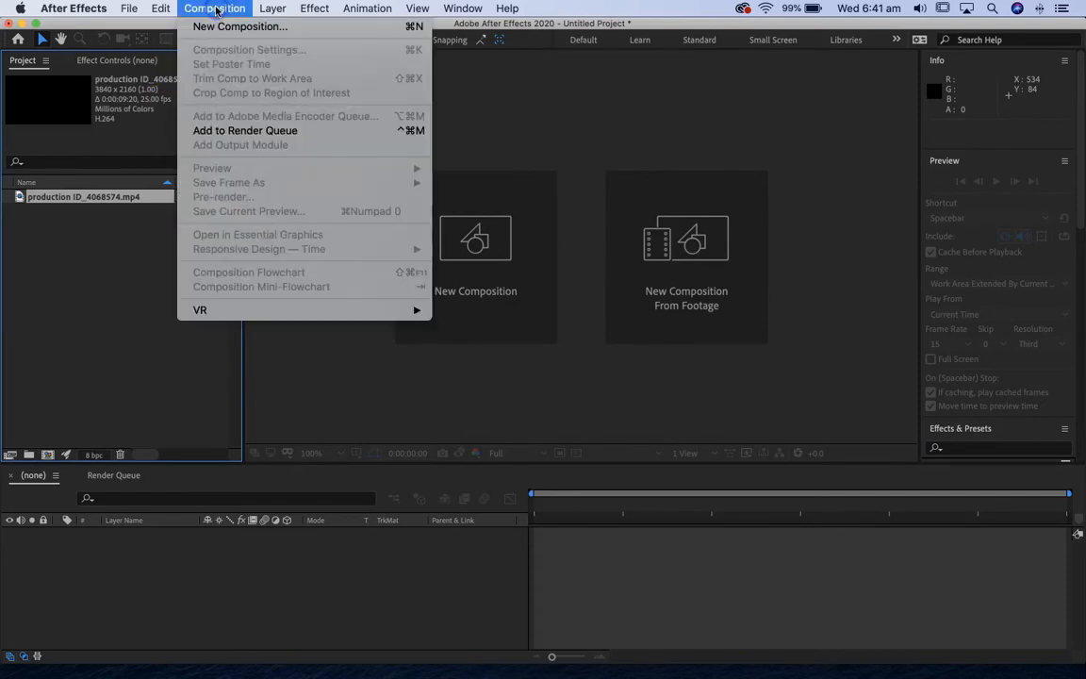
pyautogui.click(220, 9)
pyautogui.click(479, 244)
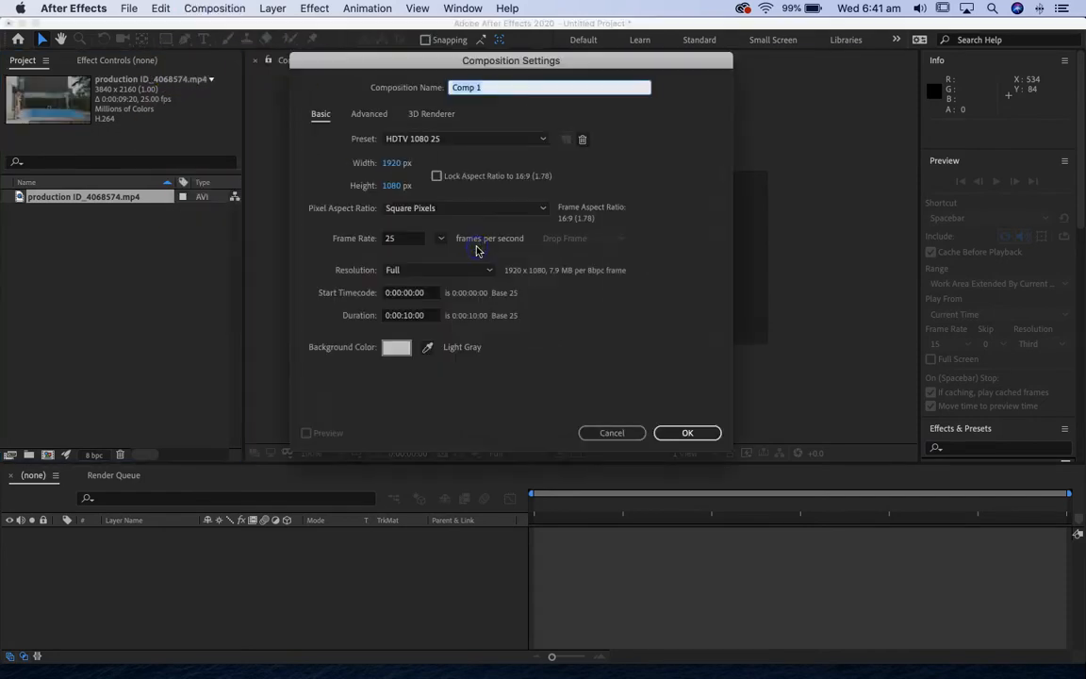
pyautogui.click(464, 140)
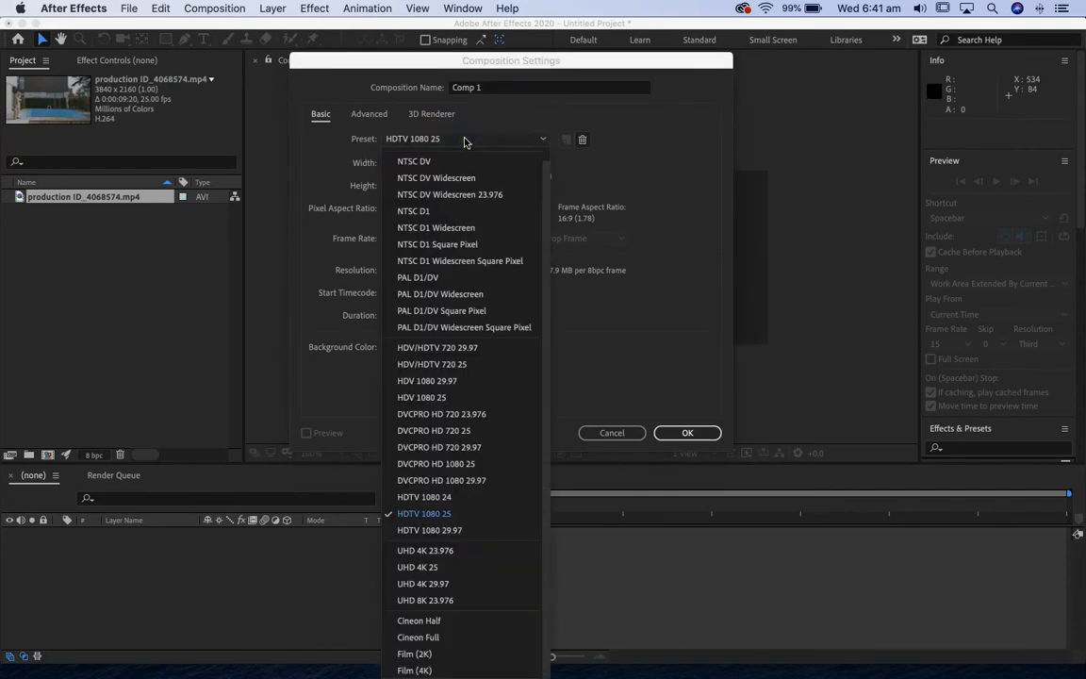
pyautogui.click(460, 517)
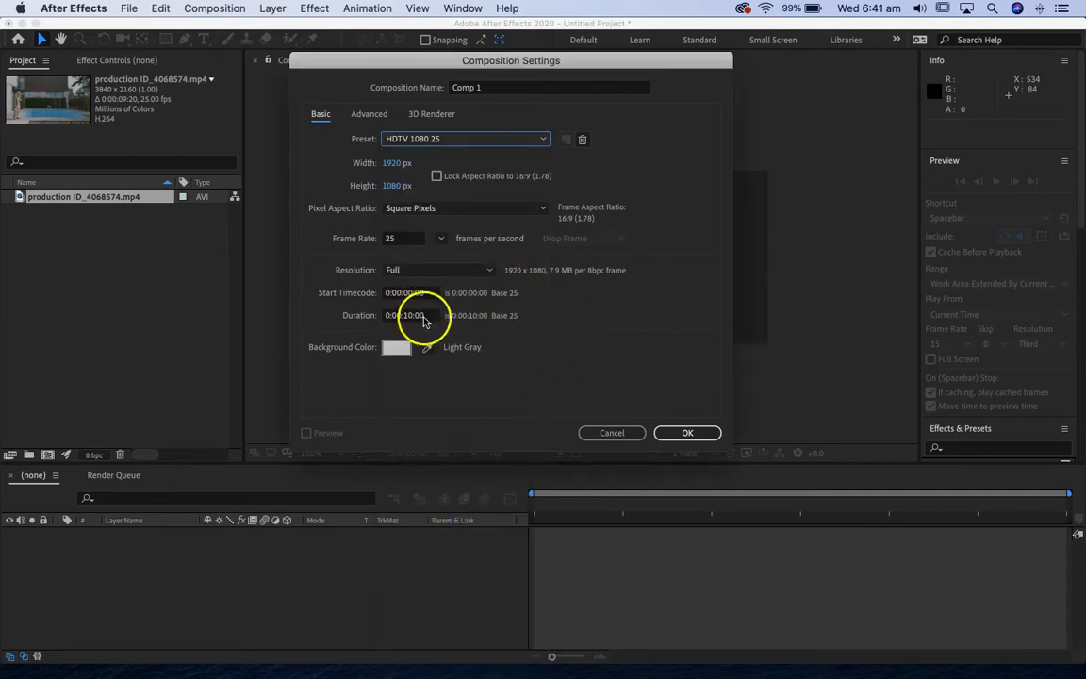
pyautogui.click(691, 434)
# Place the production ID_4068574.mp4 footage in Comp 1 and set its layer scale to 50%.
pyautogui.moveTo(56, 216); pyautogui.dragTo(150, 566)
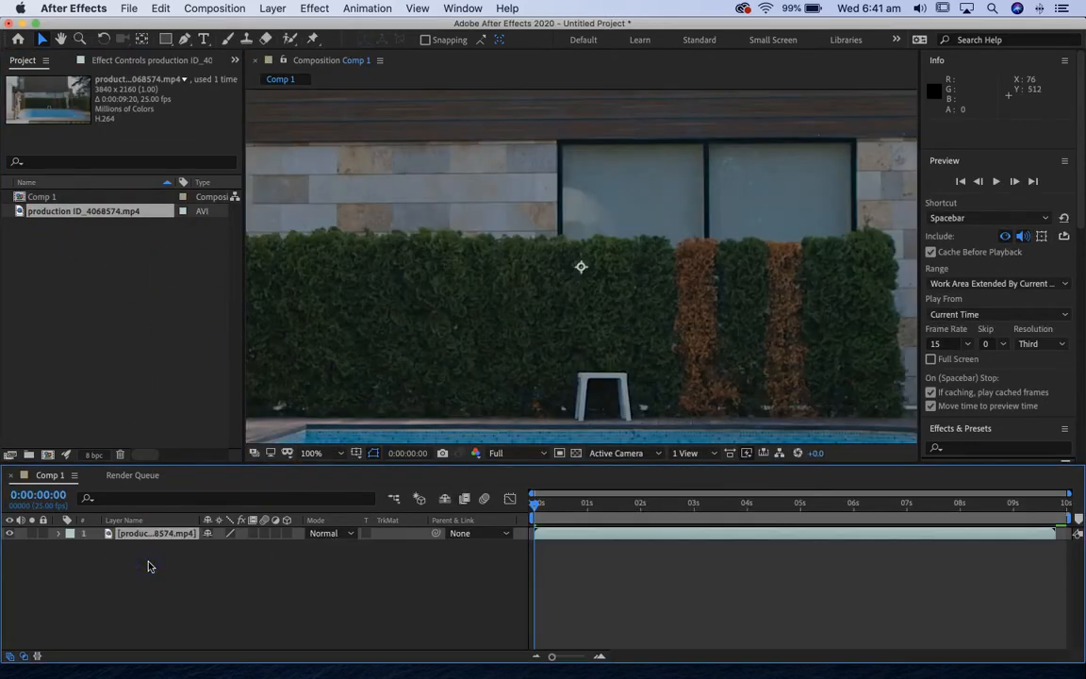
pyautogui.press(',')
pyautogui.press(',')
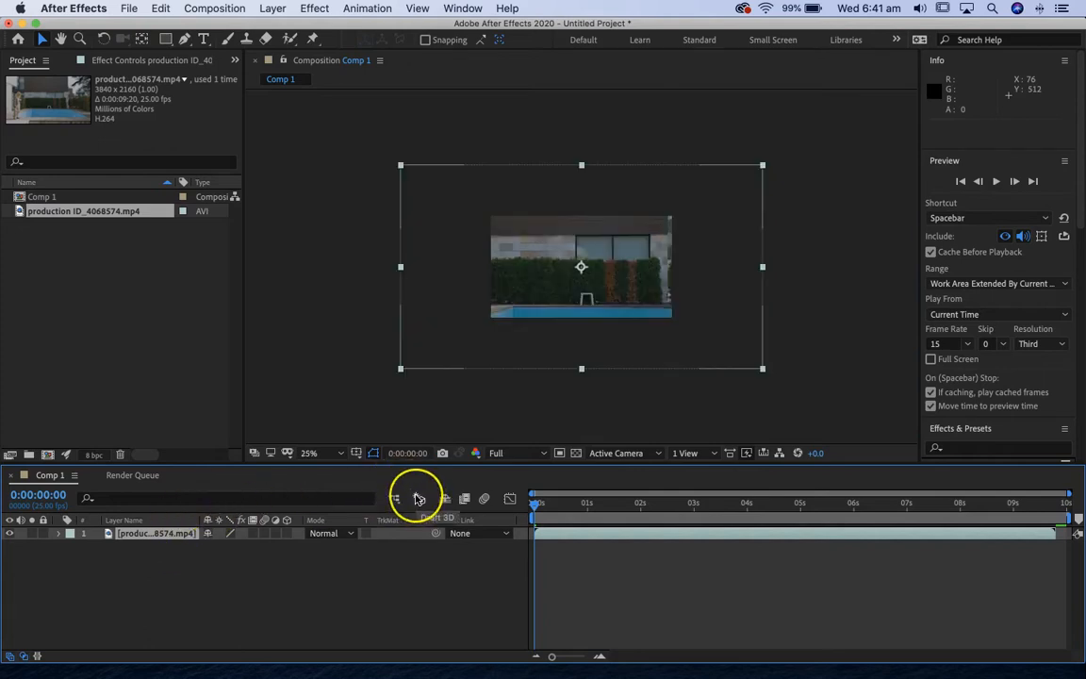
pyautogui.press('s')
pyautogui.moveTo(254, 546); pyautogui.dragTo(214, 548)
pyautogui.press('.')
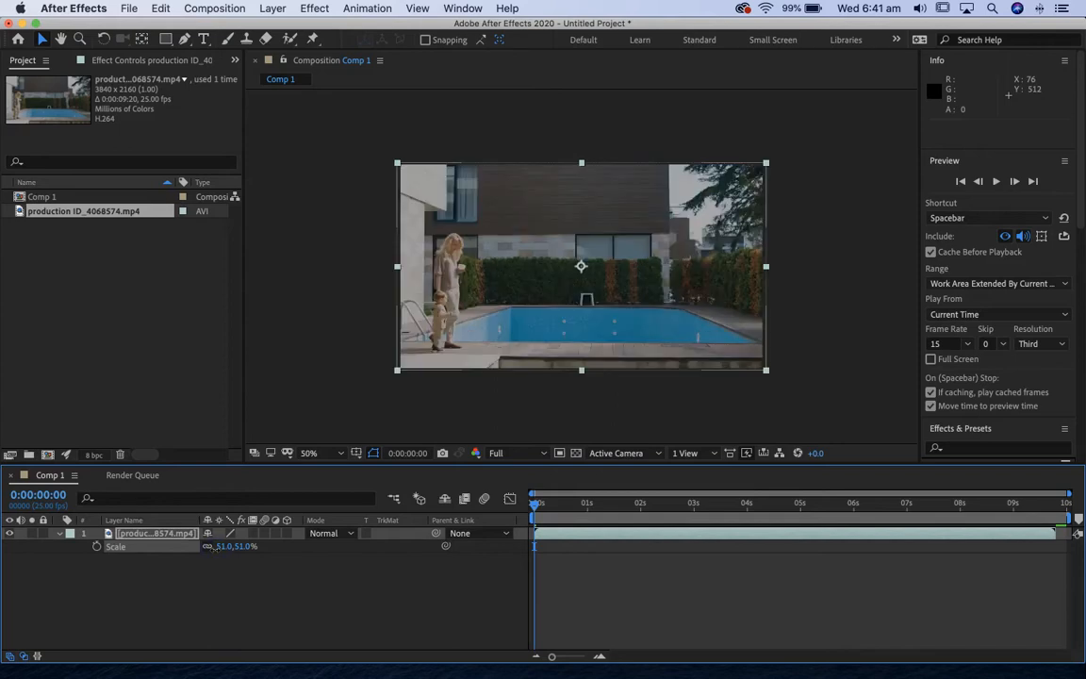
pyautogui.press('.')
pyautogui.click(224, 547)
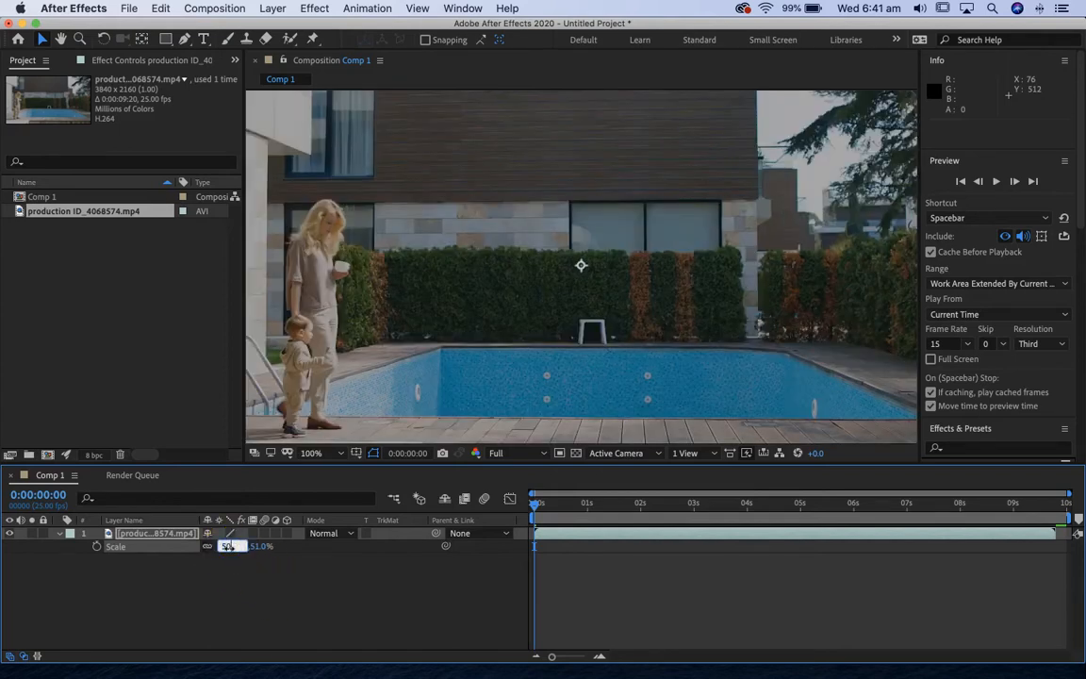
pyautogui.write('50')
pyautogui.press('Return')
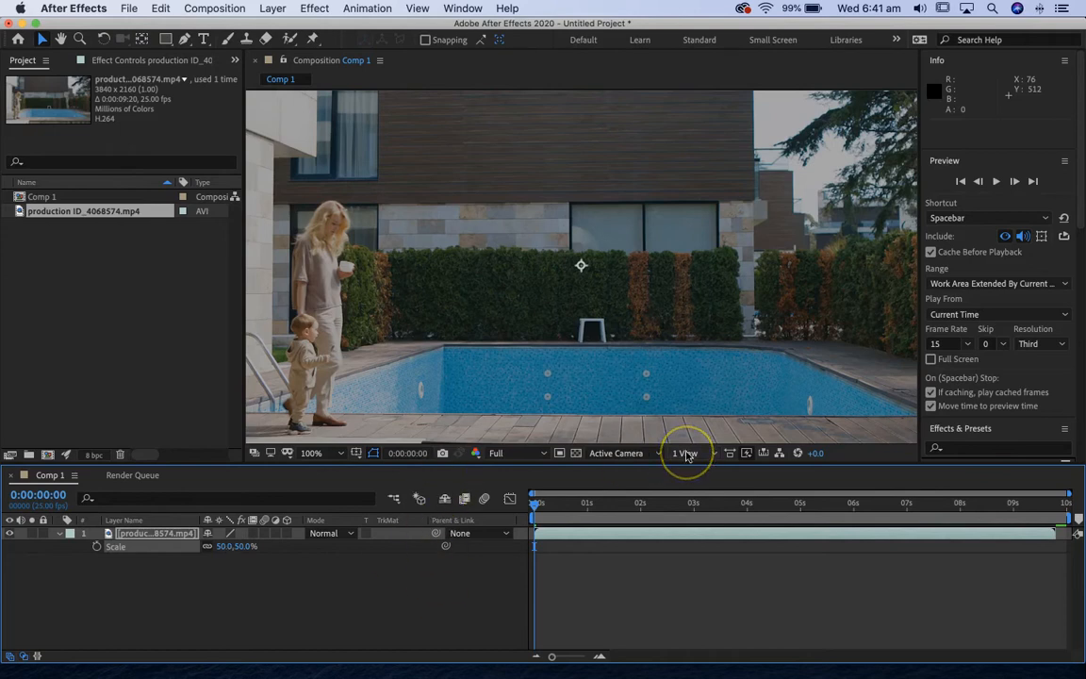
# Scrub through the clip to its end, looking for a frame with no people in front of the pool.
pyautogui.press(',')
pyautogui.moveTo(541, 505); pyautogui.dragTo(684, 518)
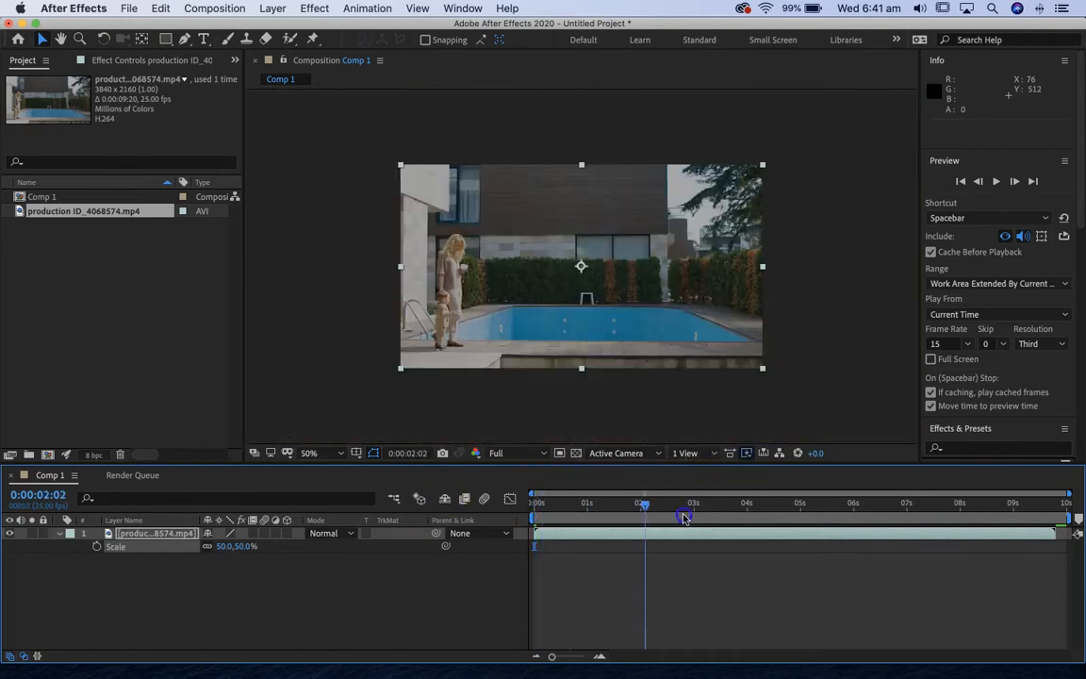
pyautogui.click(776, 506)
pyautogui.moveTo(773, 509); pyautogui.dragTo(785, 509)
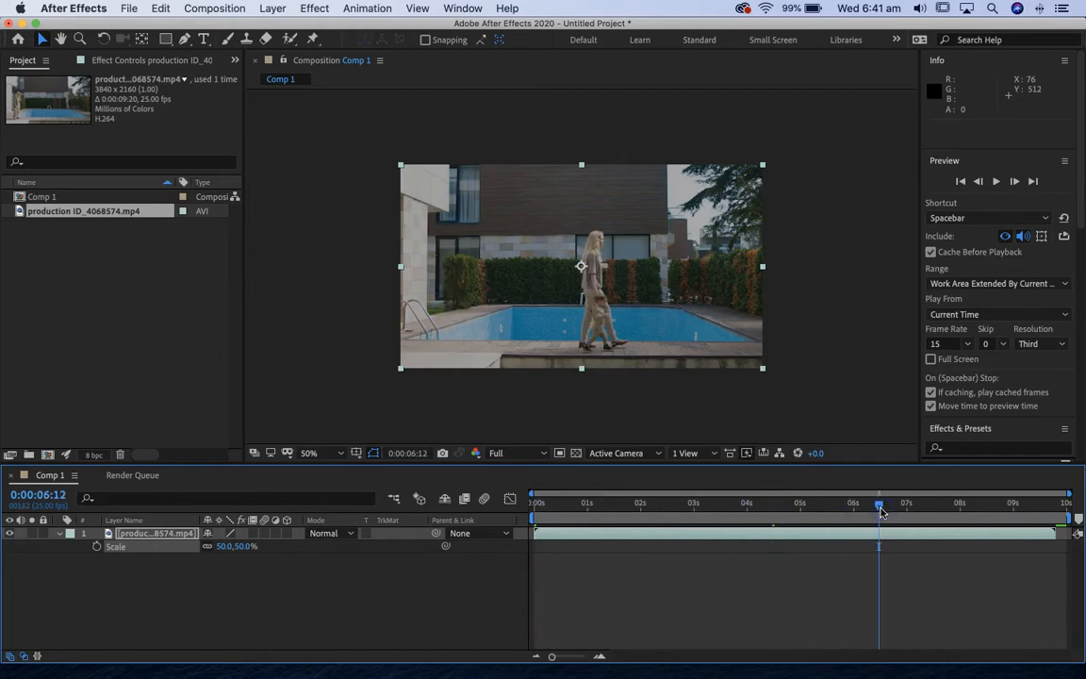
pyautogui.click(956, 507)
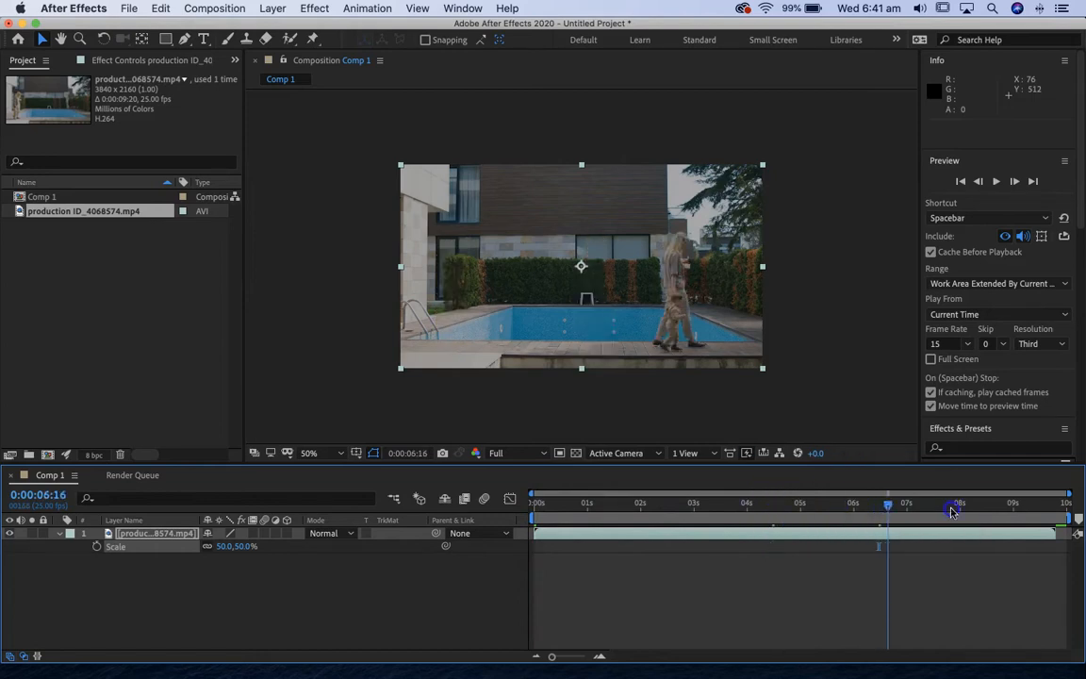
pyautogui.moveTo(962, 509); pyautogui.dragTo(1020, 512)
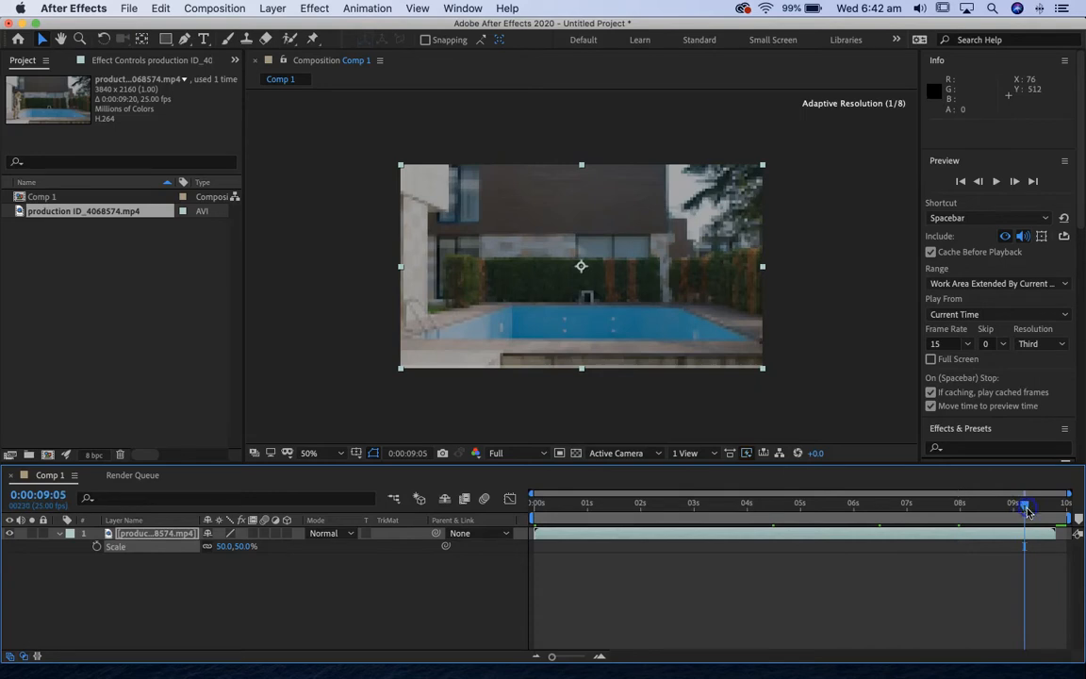
pyautogui.click(1039, 507)
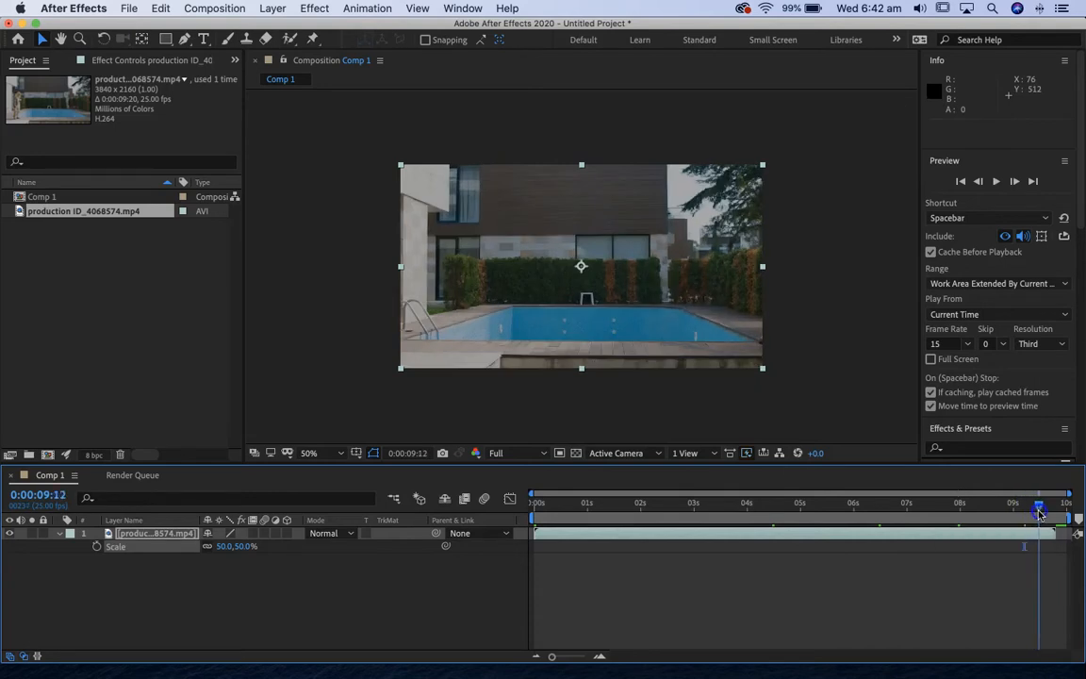
pyautogui.click(964, 592)
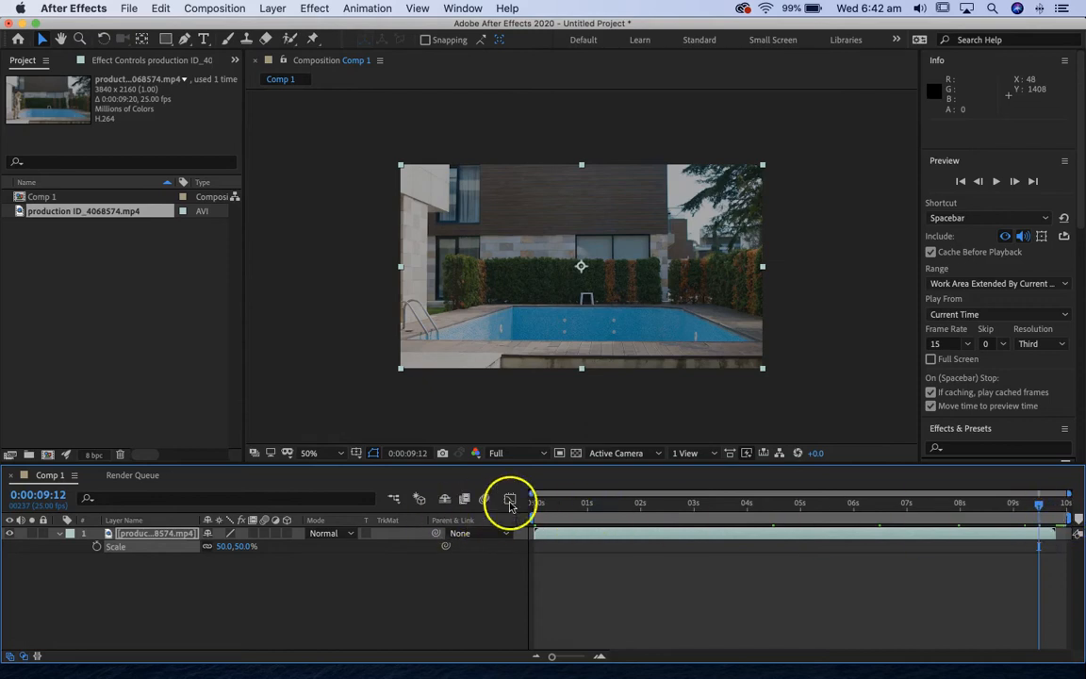
# Trim the composition to a work area ending at the clip's last frame, 0:00:09:19, and move the current time to 0:00:09:15.
pyautogui.moveTo(531, 493); pyautogui.dragTo(986, 493)
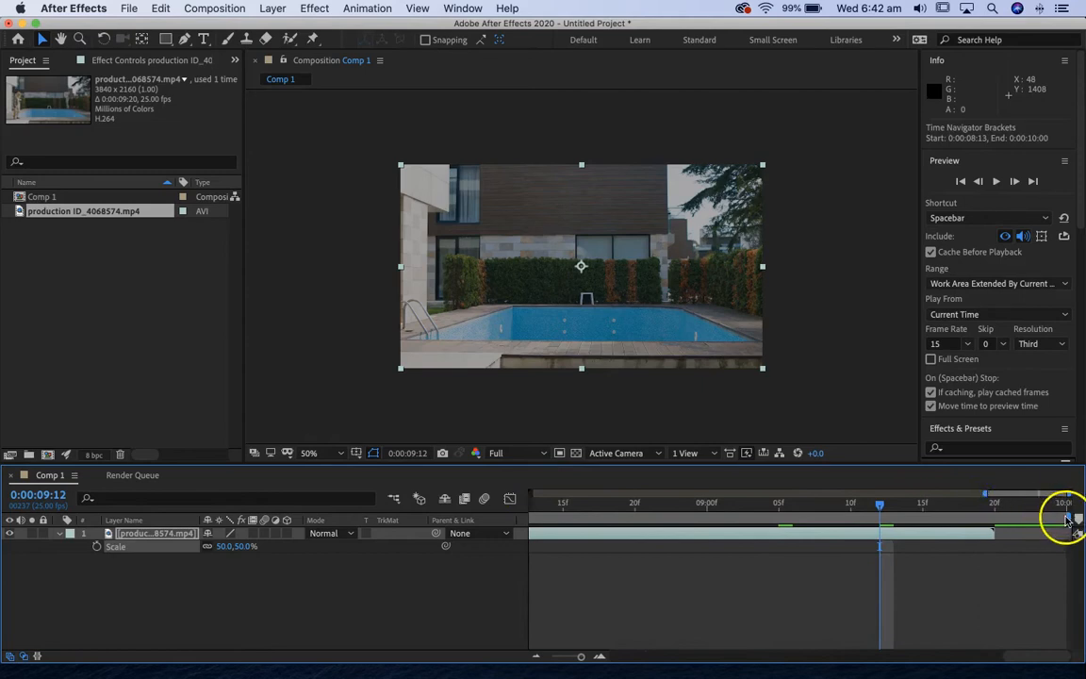
pyautogui.click(1068, 518)
pyautogui.moveTo(1063, 517); pyautogui.dragTo(991, 513)
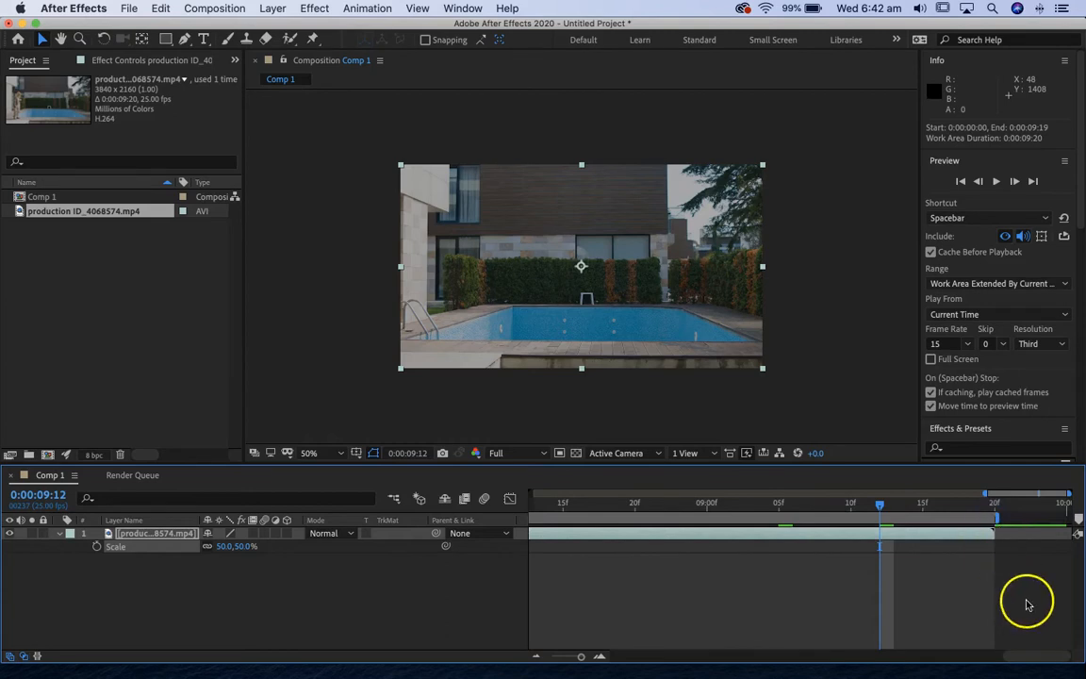
pyautogui.click(226, 8)
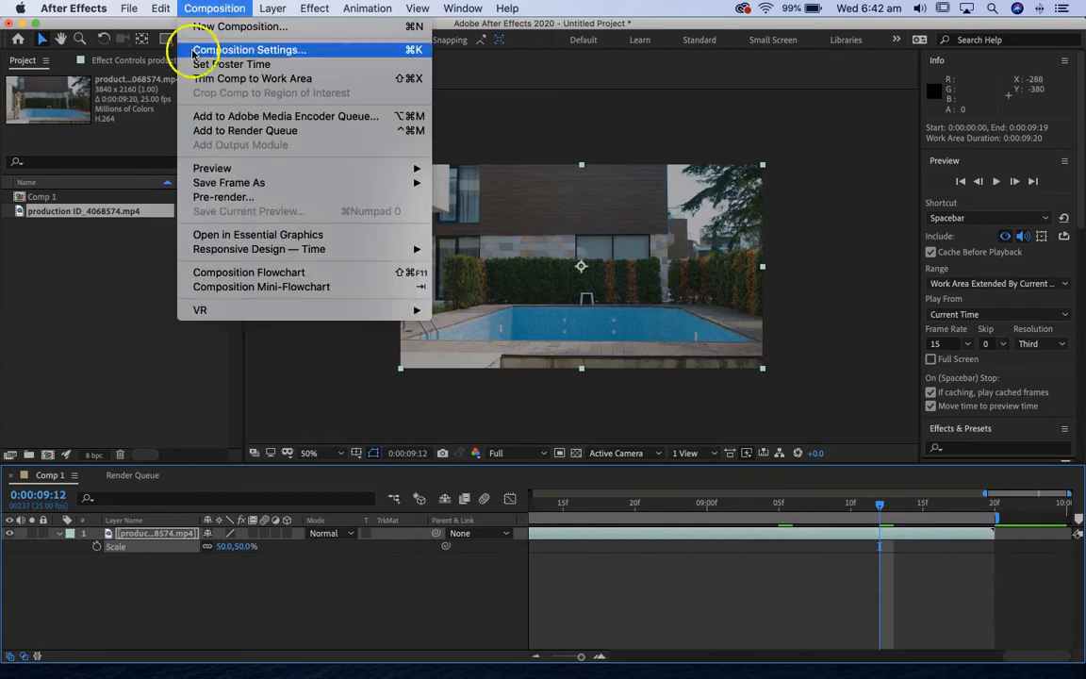
pyautogui.click(250, 80)
pyautogui.moveTo(994, 494); pyautogui.dragTo(533, 493)
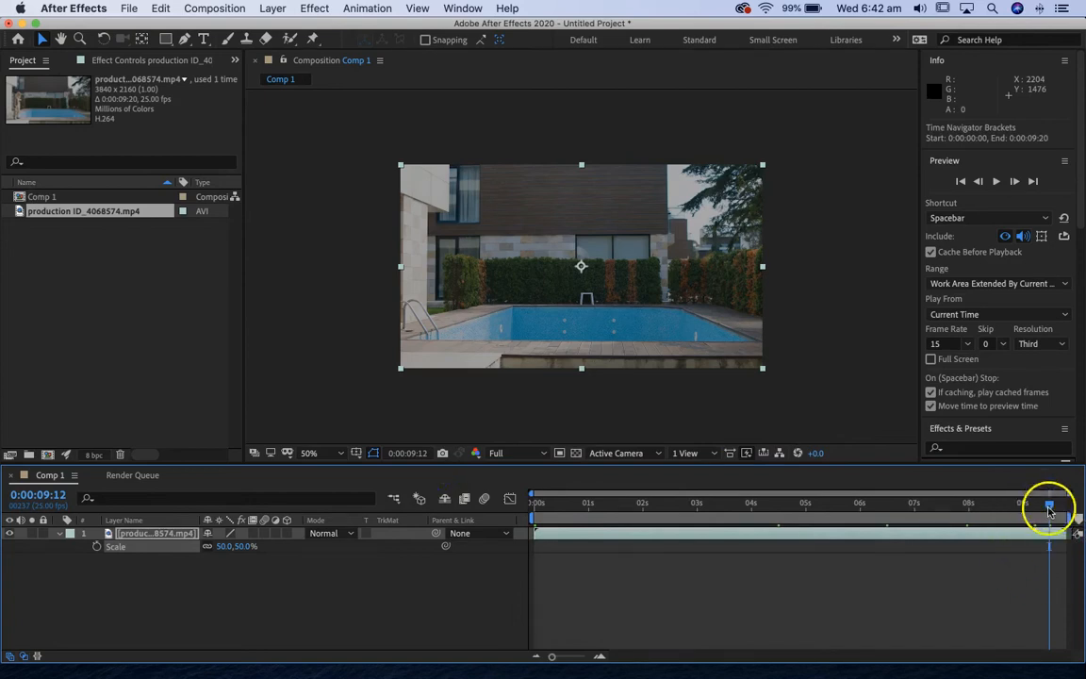
pyautogui.click(1055, 509)
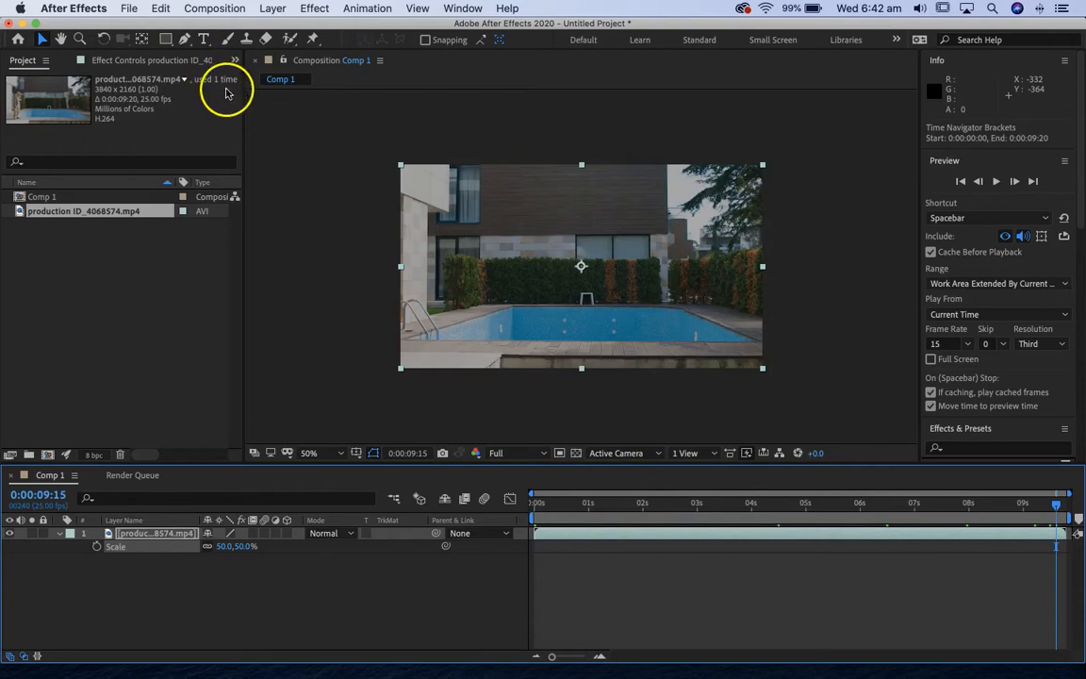
pyautogui.click(215, 8)
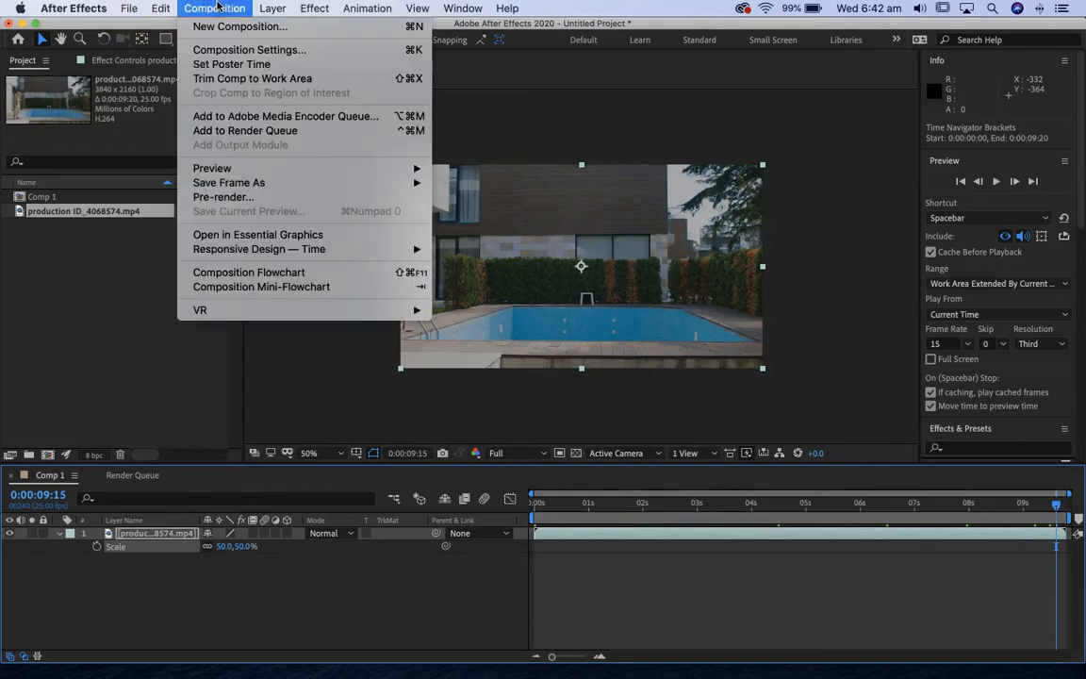
pyautogui.moveTo(231, 184)
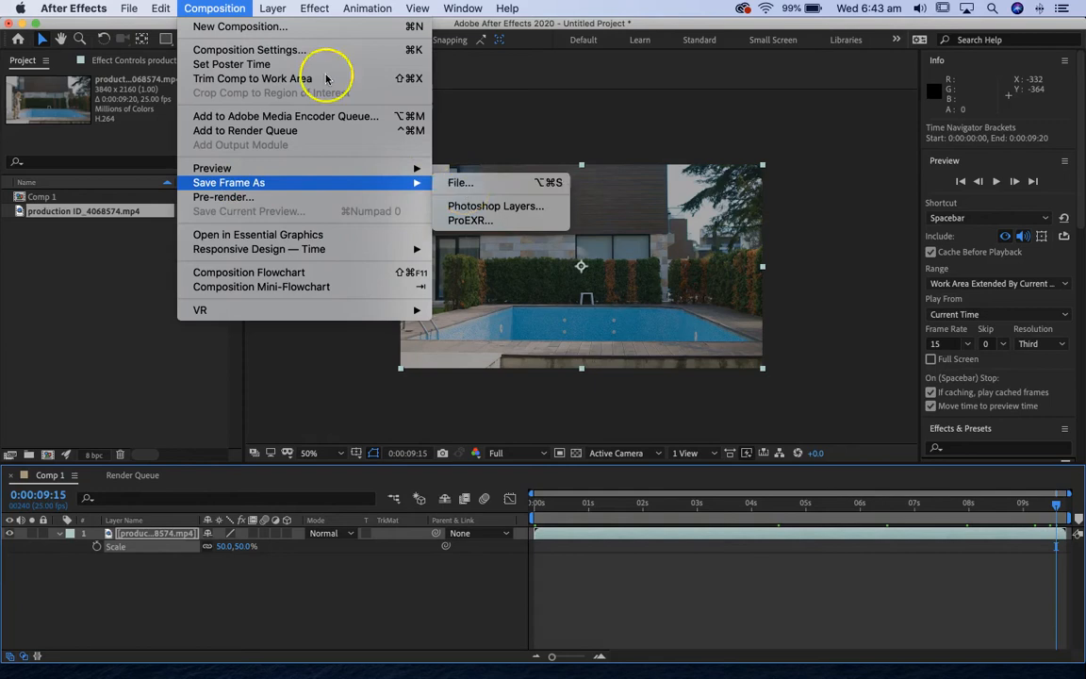
pyautogui.click(426, 413)
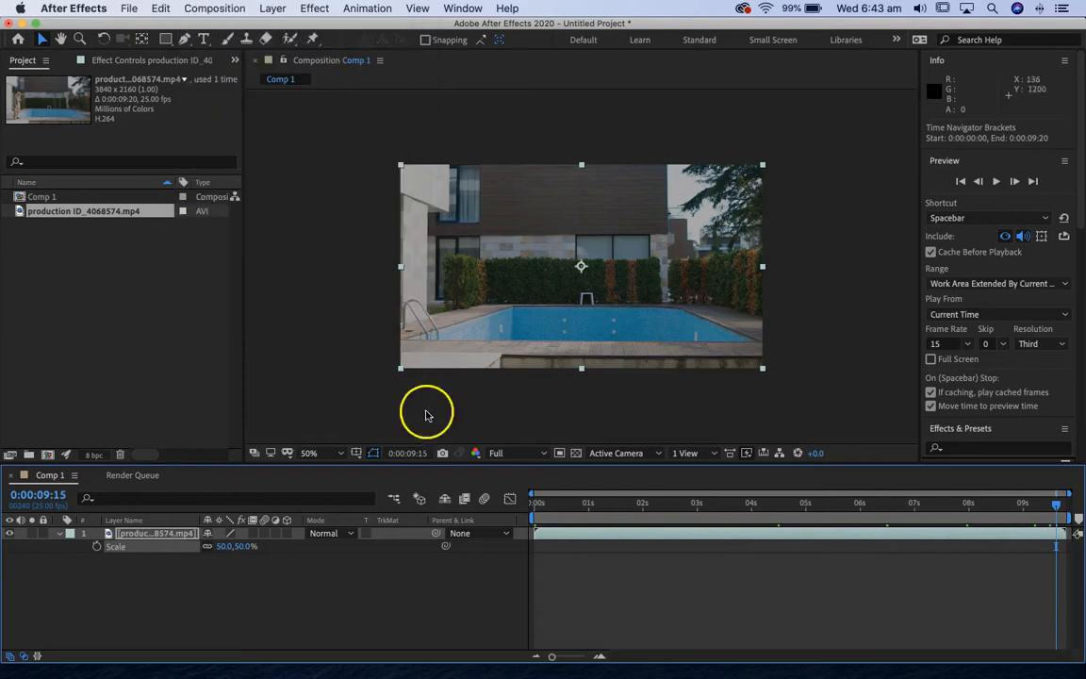
pyautogui.click(519, 455)
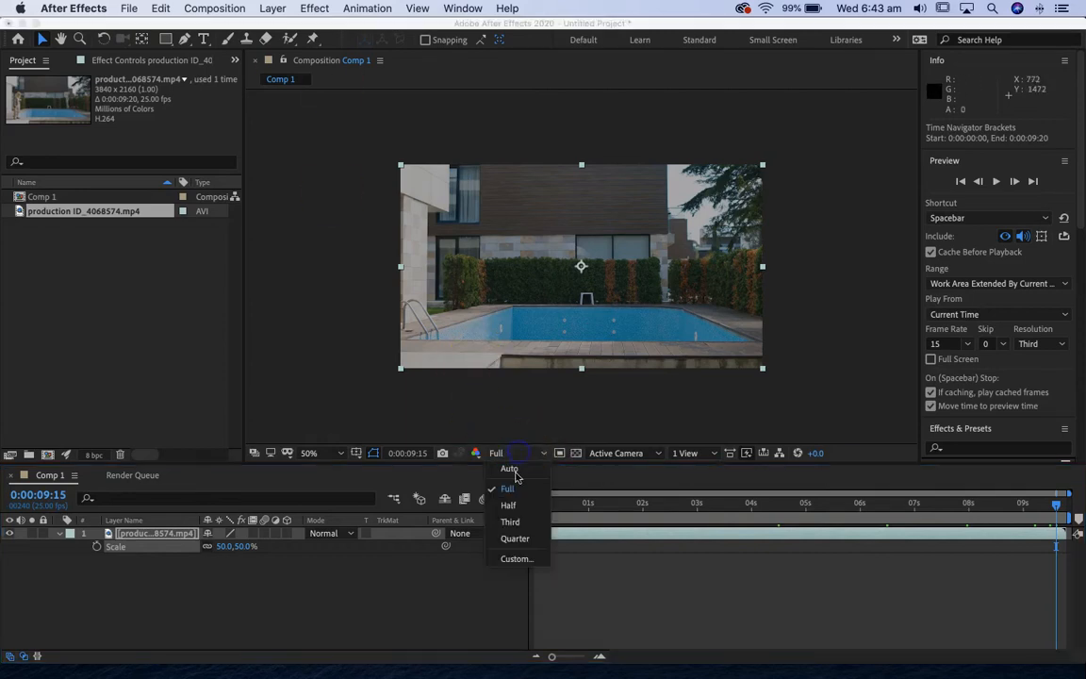
pyautogui.click(429, 140)
# Send the current frame of Comp 1 to the render queue as a still image file.
pyautogui.click(225, 9)
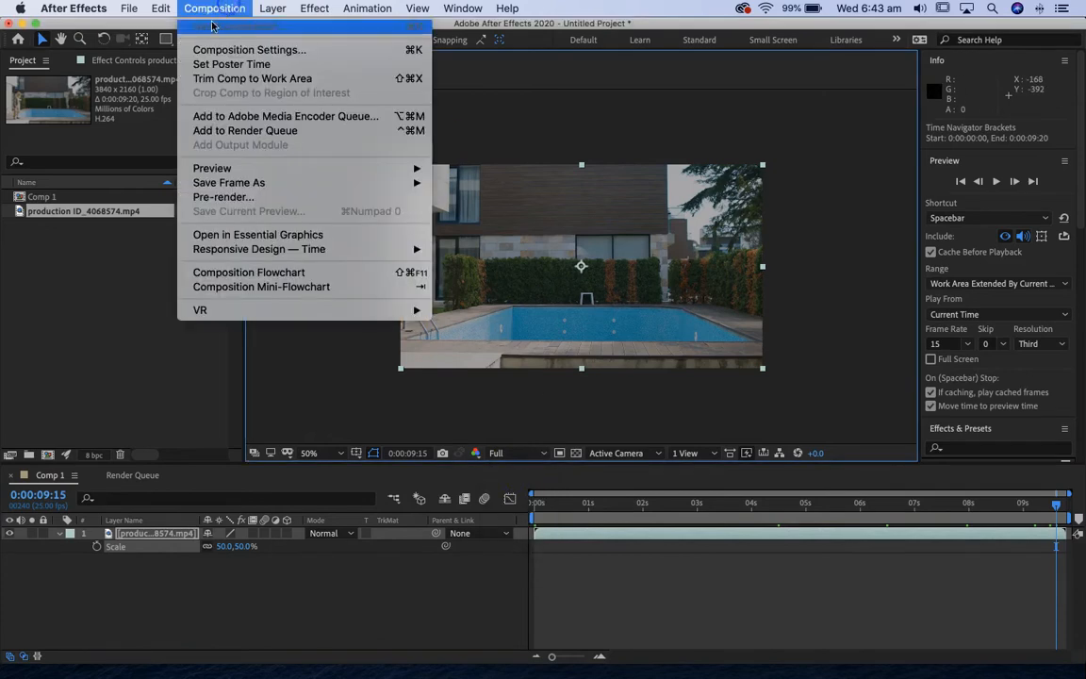
pyautogui.moveTo(387, 183)
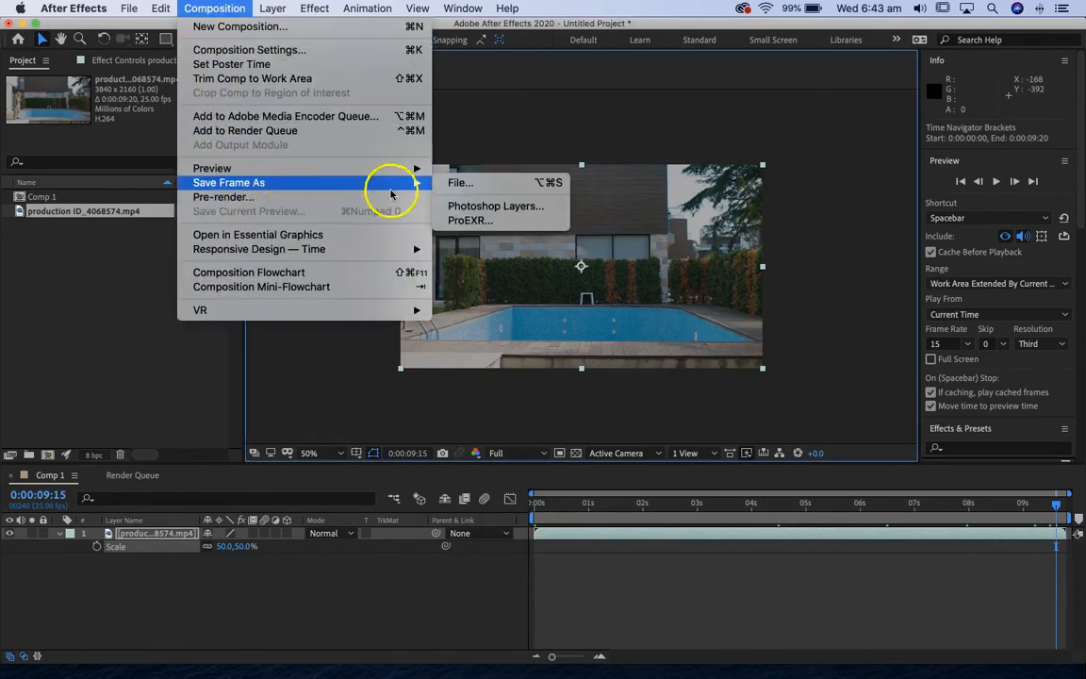
pyautogui.click(462, 186)
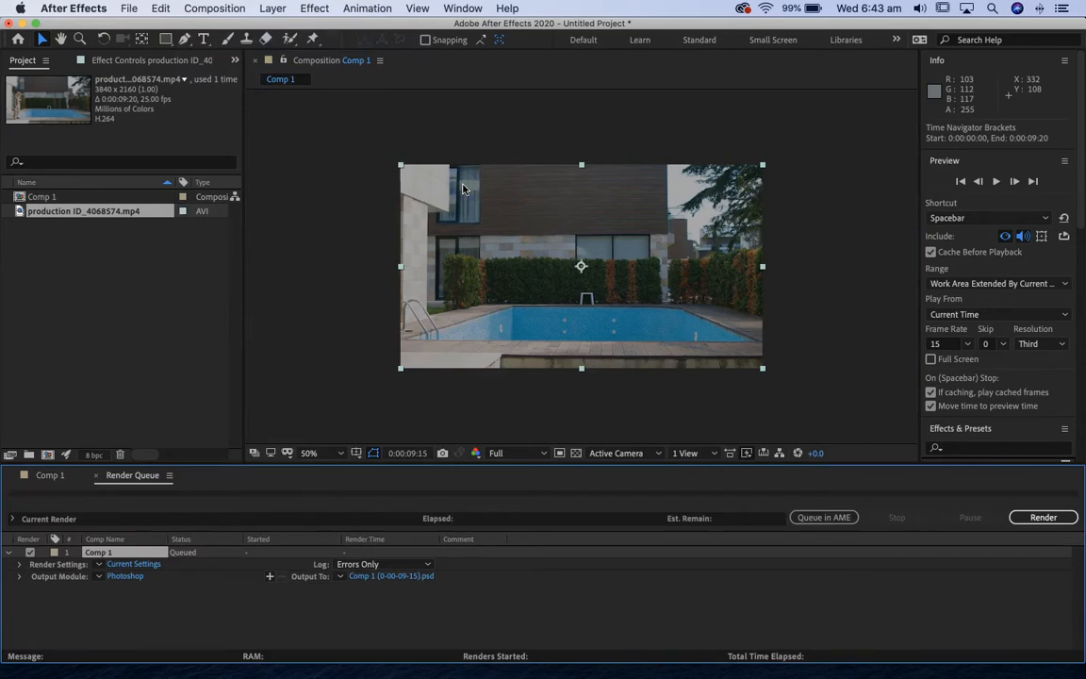
# Set the queued frame's output to a Photoshop file named bg.psd on the Desktop.
pyautogui.click(366, 576)
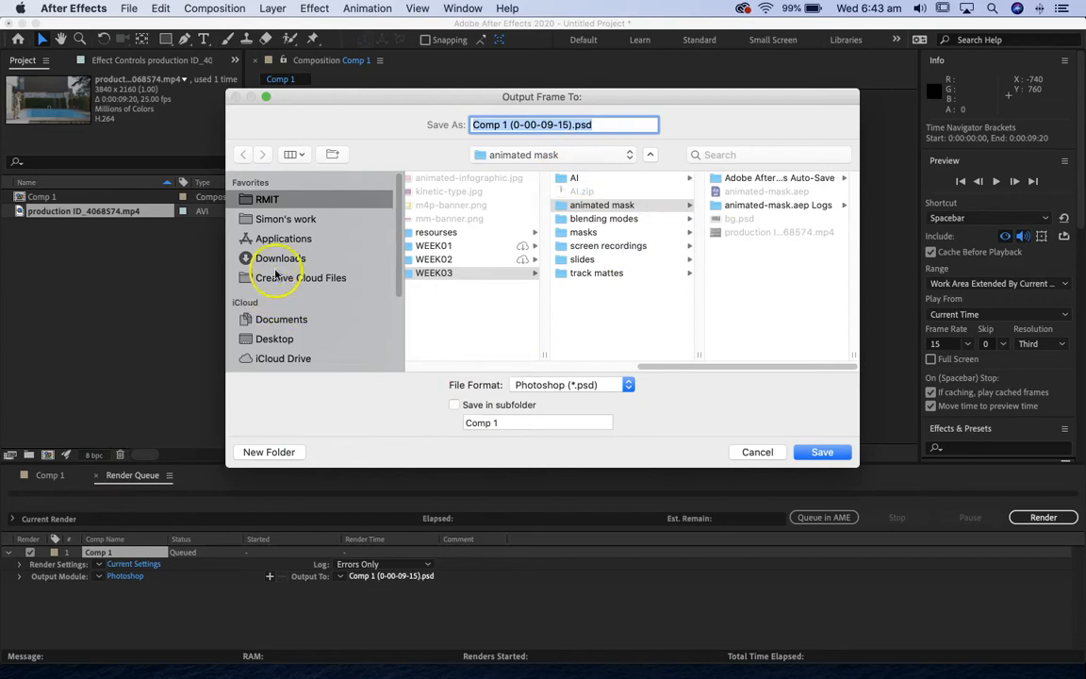
pyautogui.scroll(-1, 281, 340)
pyautogui.click(281, 324)
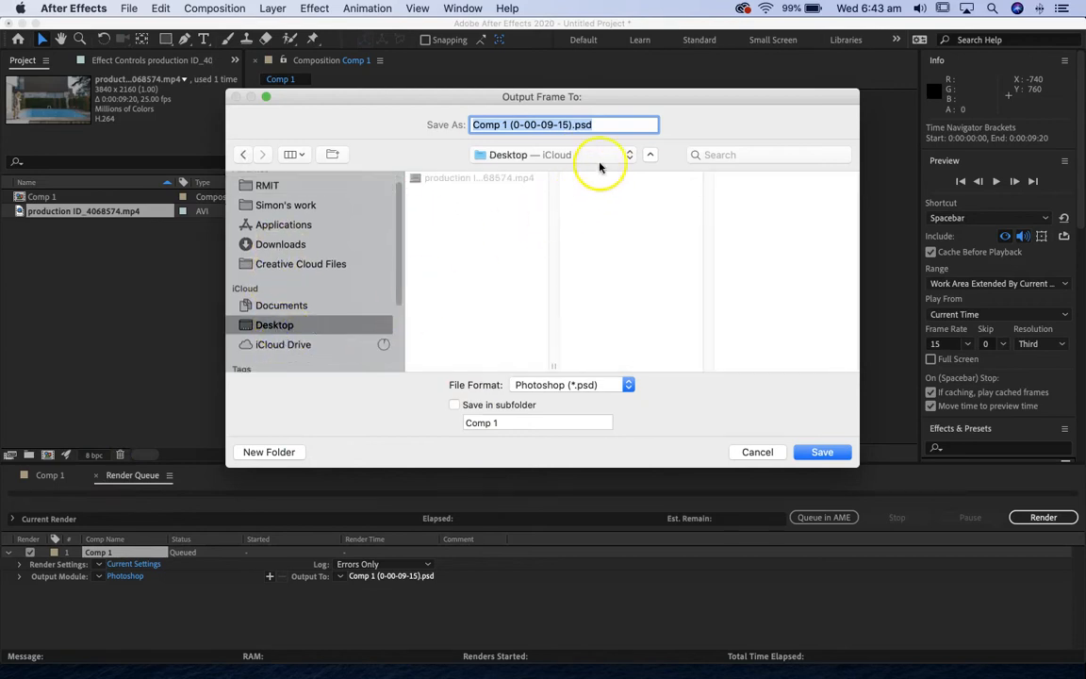
pyautogui.click(606, 126)
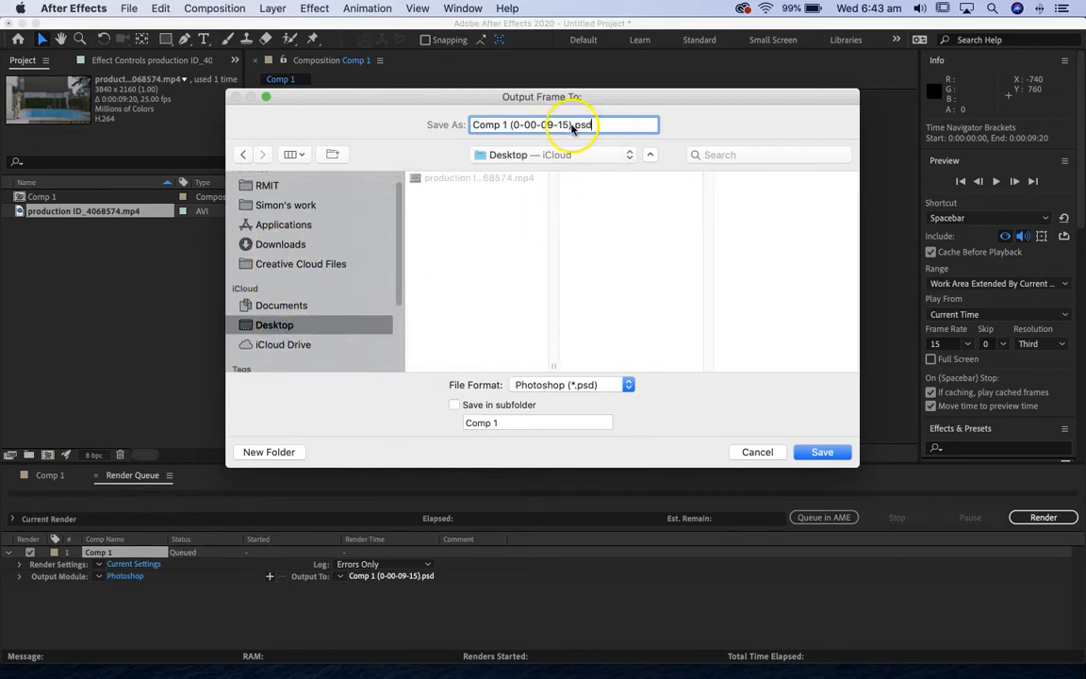
pyautogui.moveTo(573, 128); pyautogui.dragTo(453, 130)
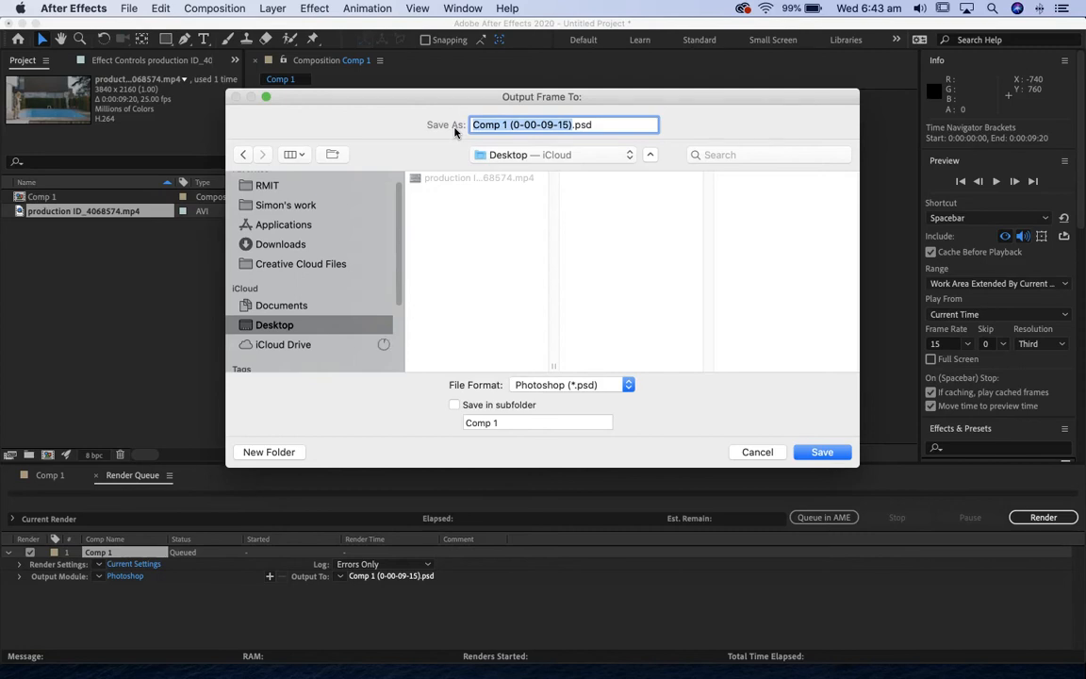
pyautogui.write('bg')
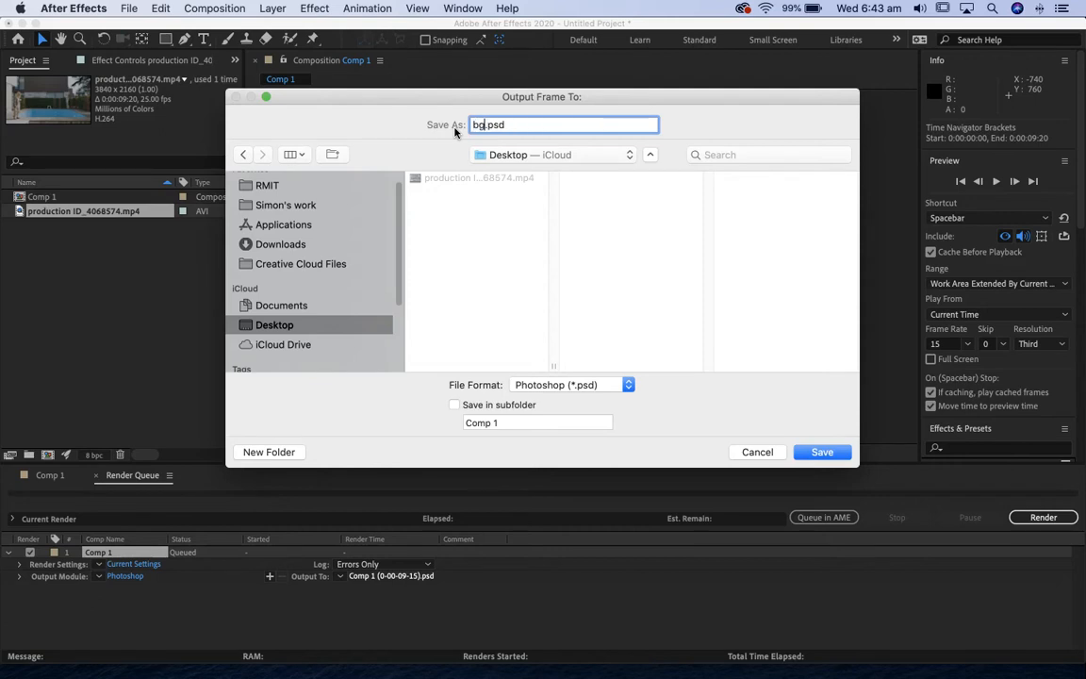
pyautogui.click(822, 452)
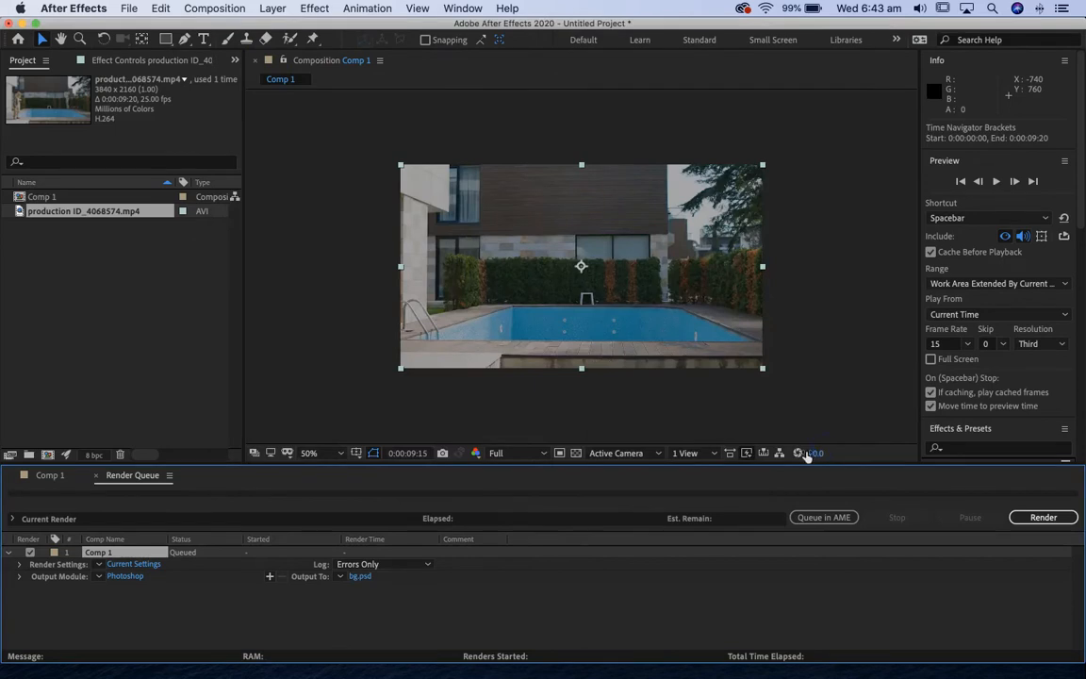
# Set the render quality to Best and the resolution to Full, render the frame, and close the render queue.
pyautogui.click(133, 564)
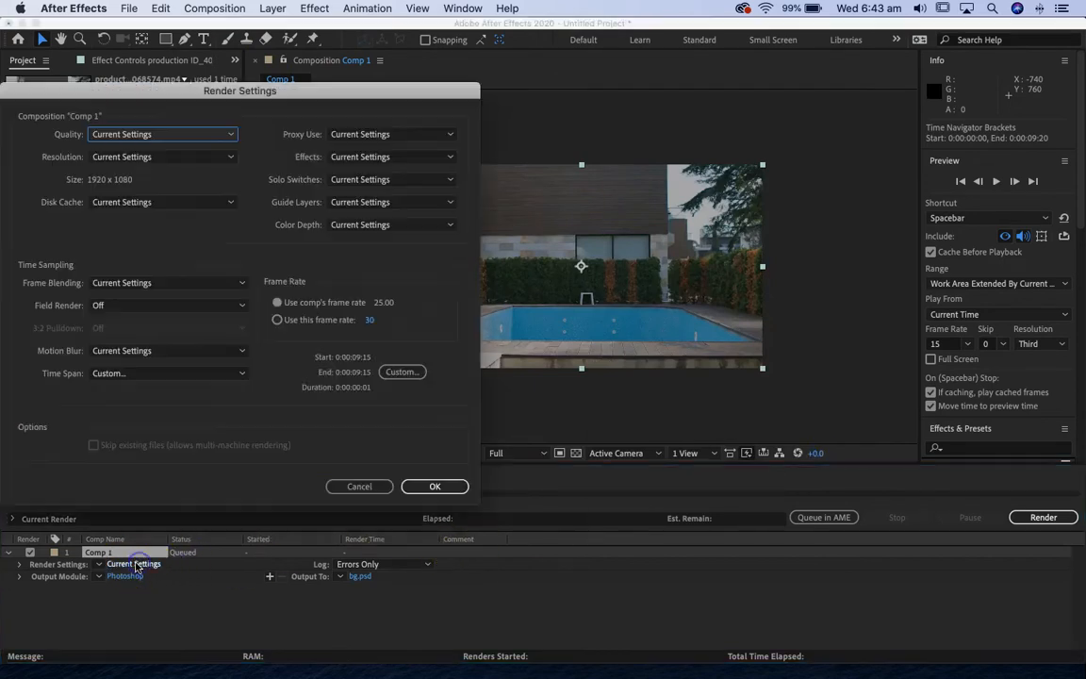
pyautogui.click(131, 136)
pyautogui.click(115, 170)
pyautogui.click(137, 157)
pyautogui.click(129, 192)
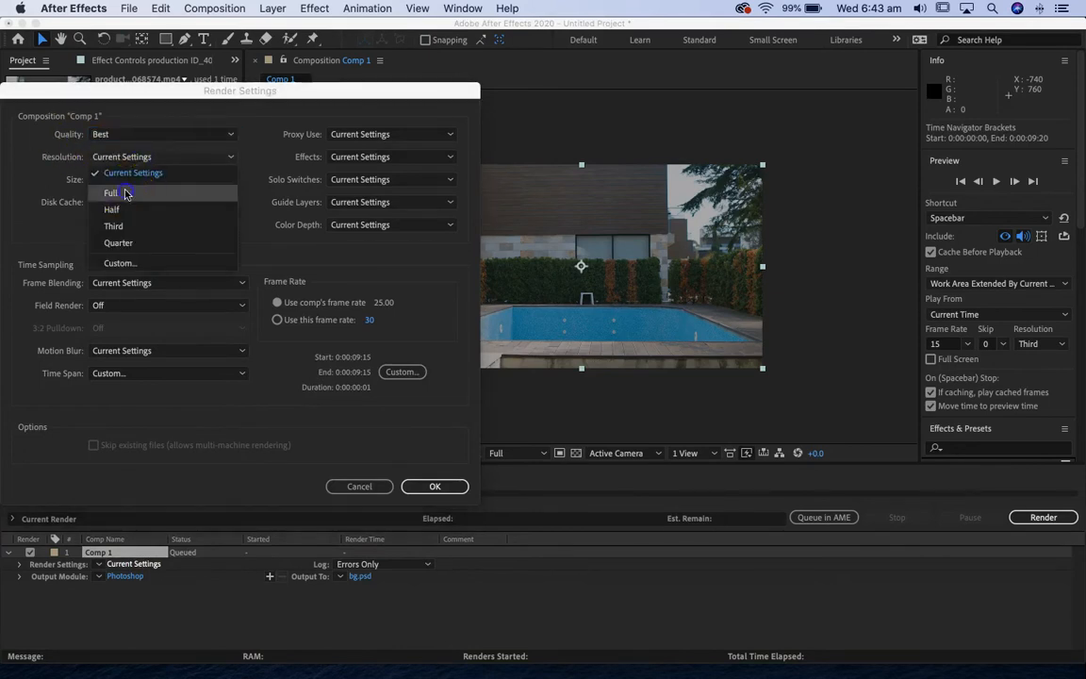
pyautogui.click(435, 486)
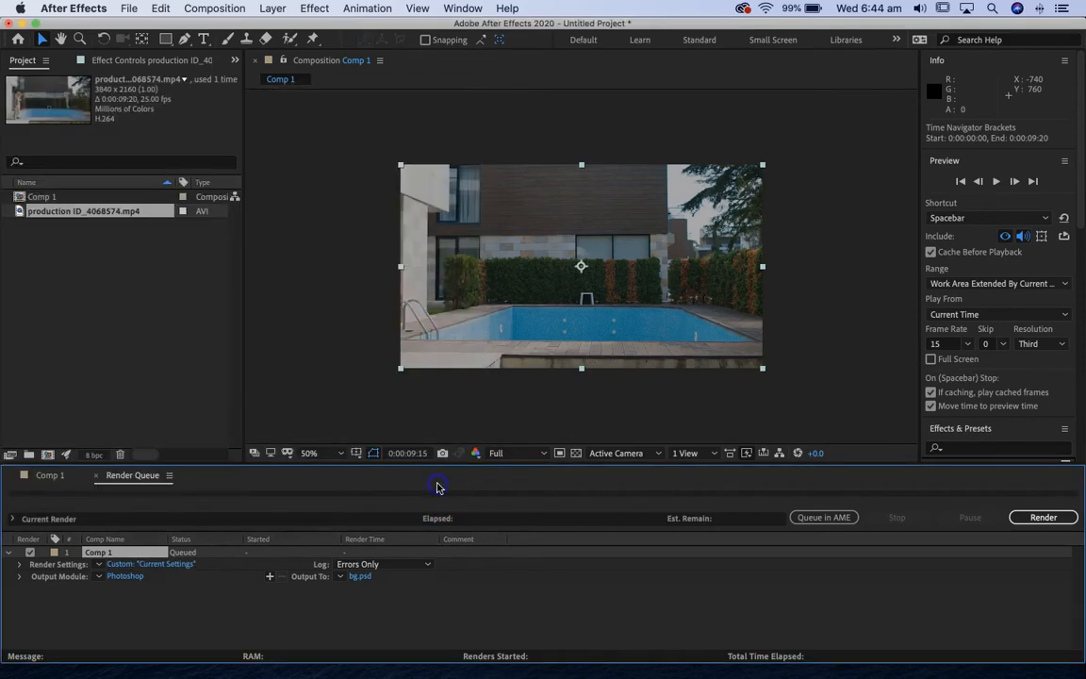
pyautogui.click(1045, 518)
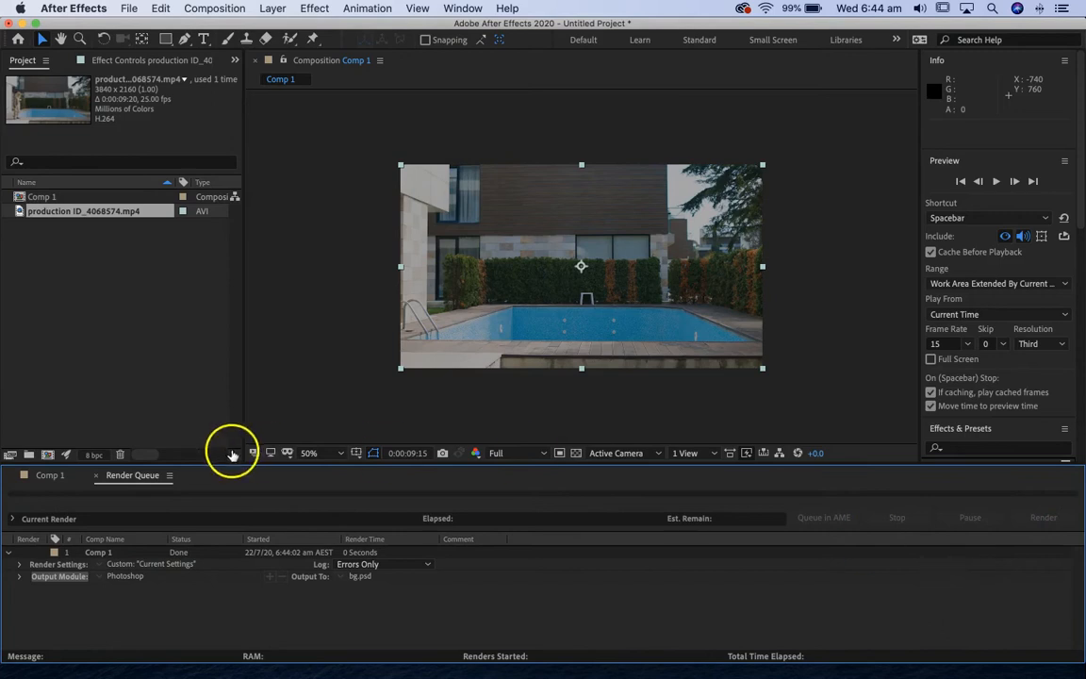
pyautogui.click(98, 478)
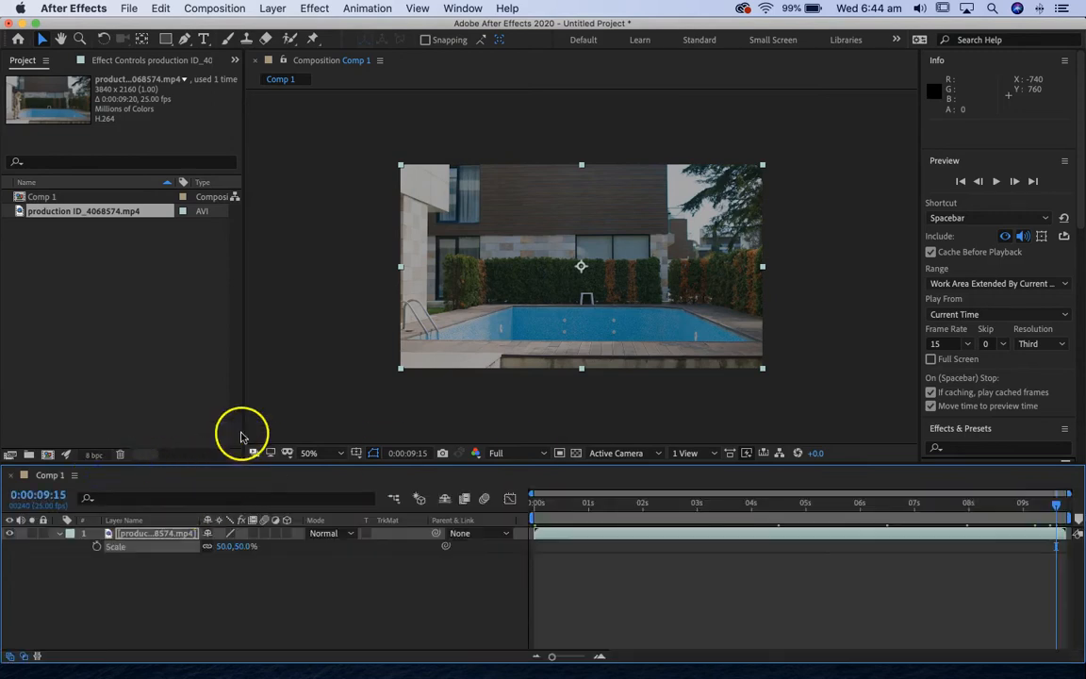
# Import bg.psd from the Desktop as footage with its alpha channel ignored.
pyautogui.click(128, 9)
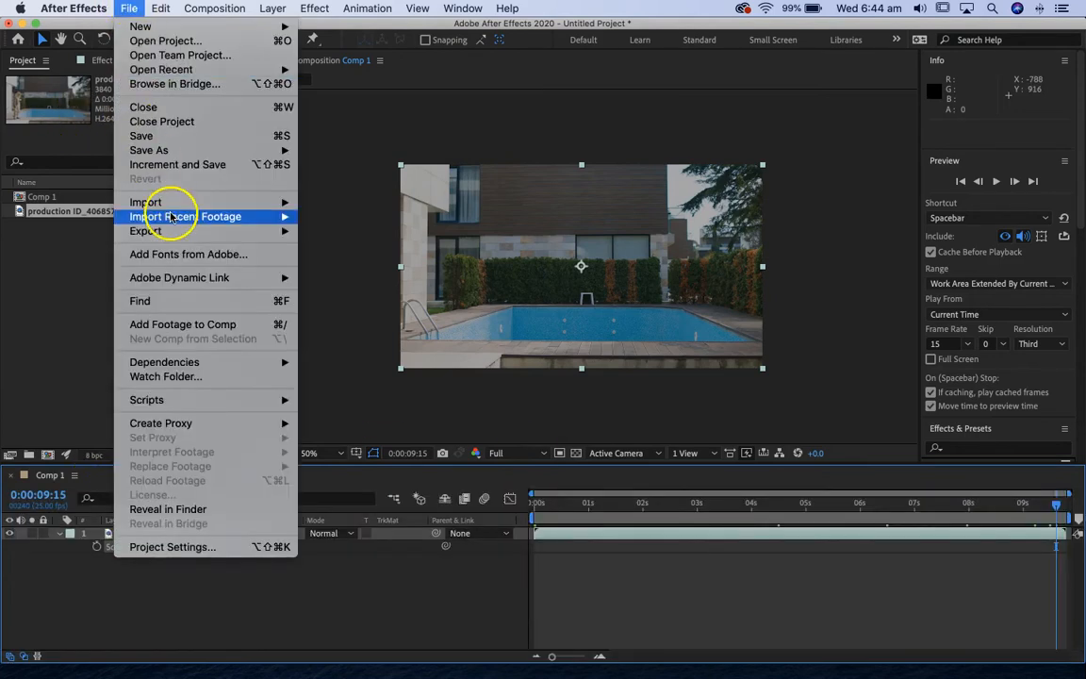
pyautogui.moveTo(169, 203)
pyautogui.click(333, 214)
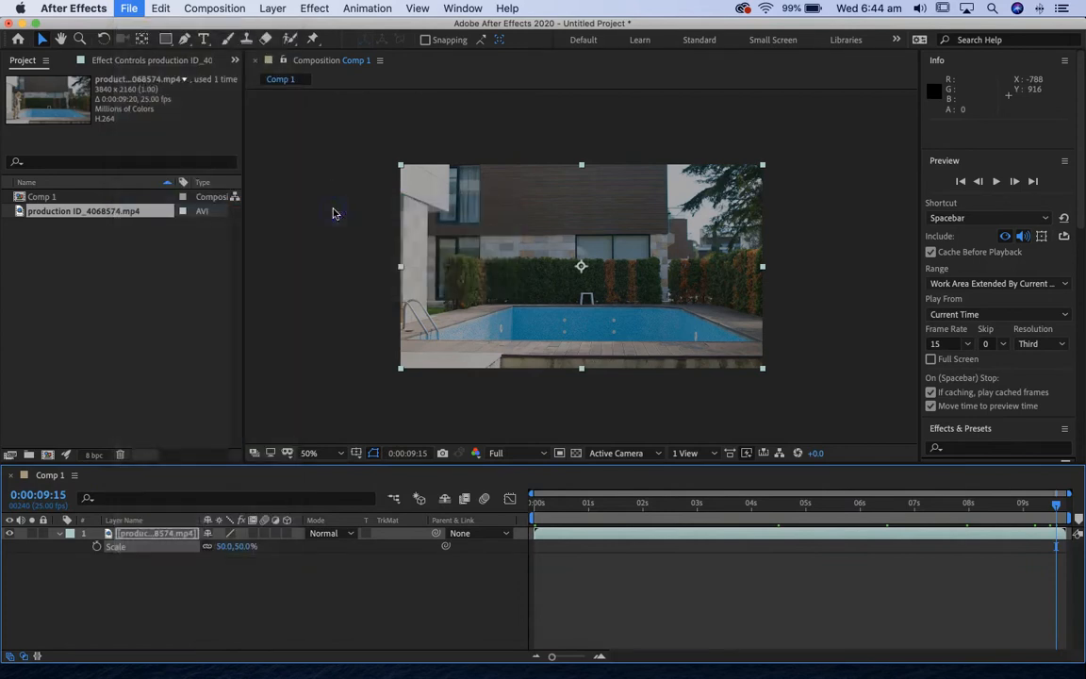
pyautogui.click(332, 129)
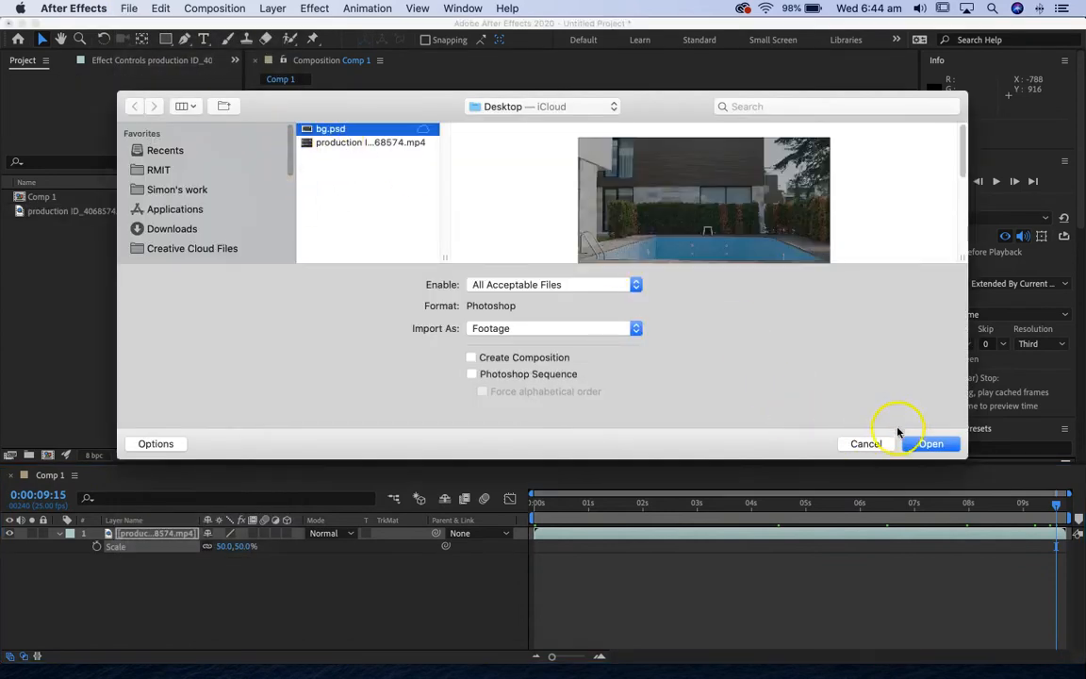
pyautogui.click(931, 444)
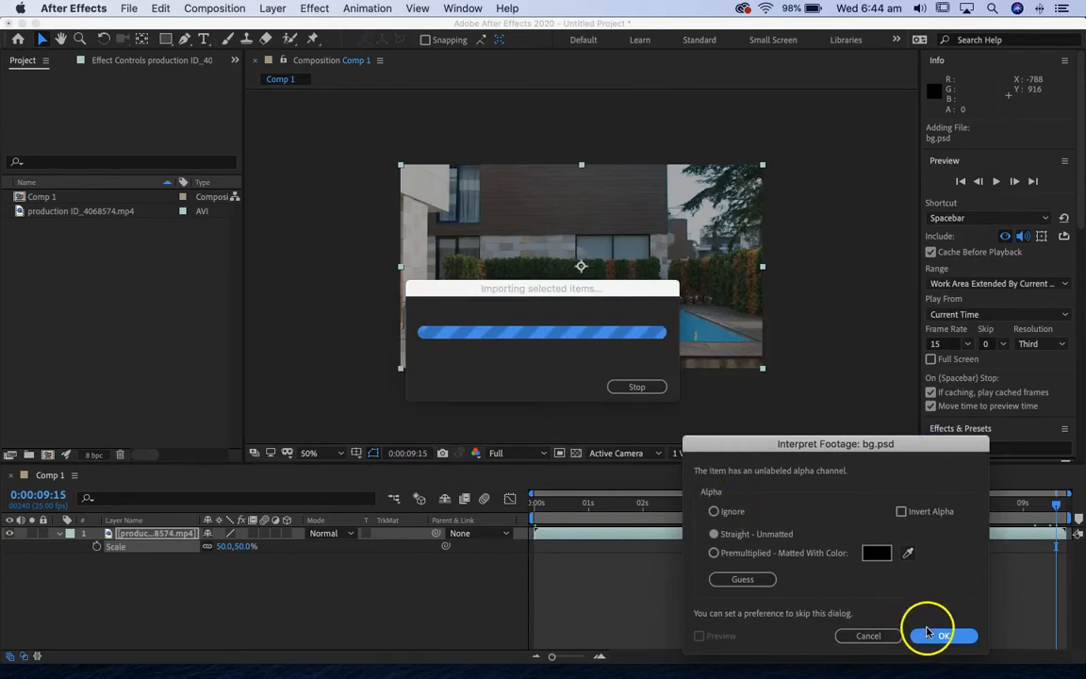
pyautogui.click(718, 512)
pyautogui.click(941, 637)
# Add bg.psd to Comp 1, return to the first frame, and stack the production footage layer above it.
pyautogui.moveTo(43, 195); pyautogui.dragTo(108, 533)
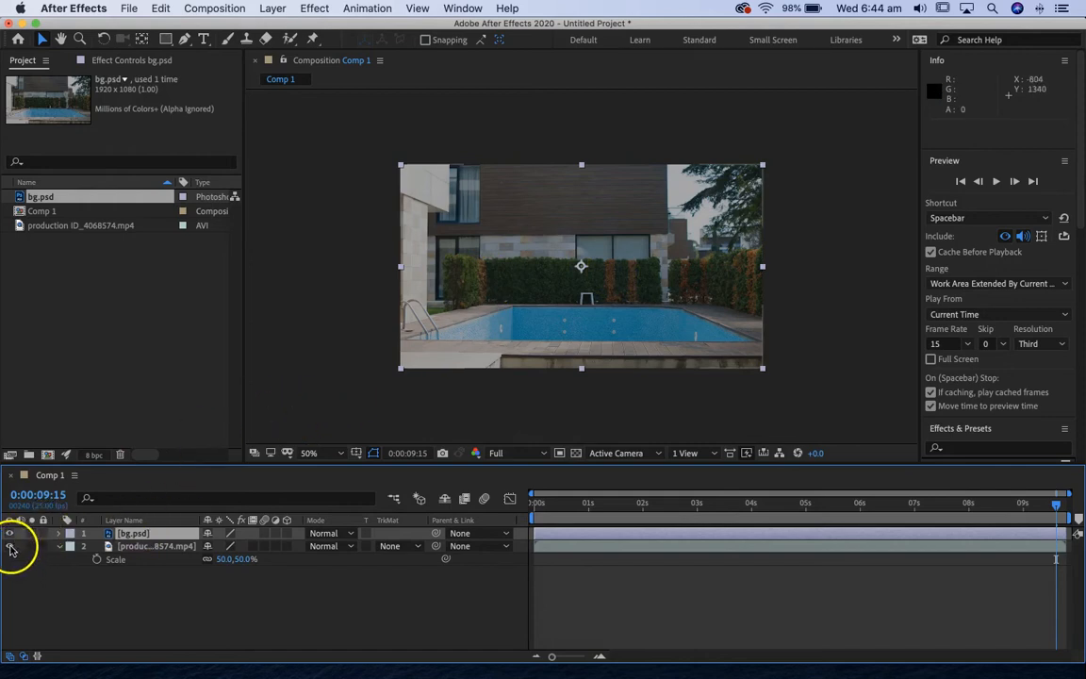
pyautogui.moveTo(538, 504); pyautogui.dragTo(457, 509)
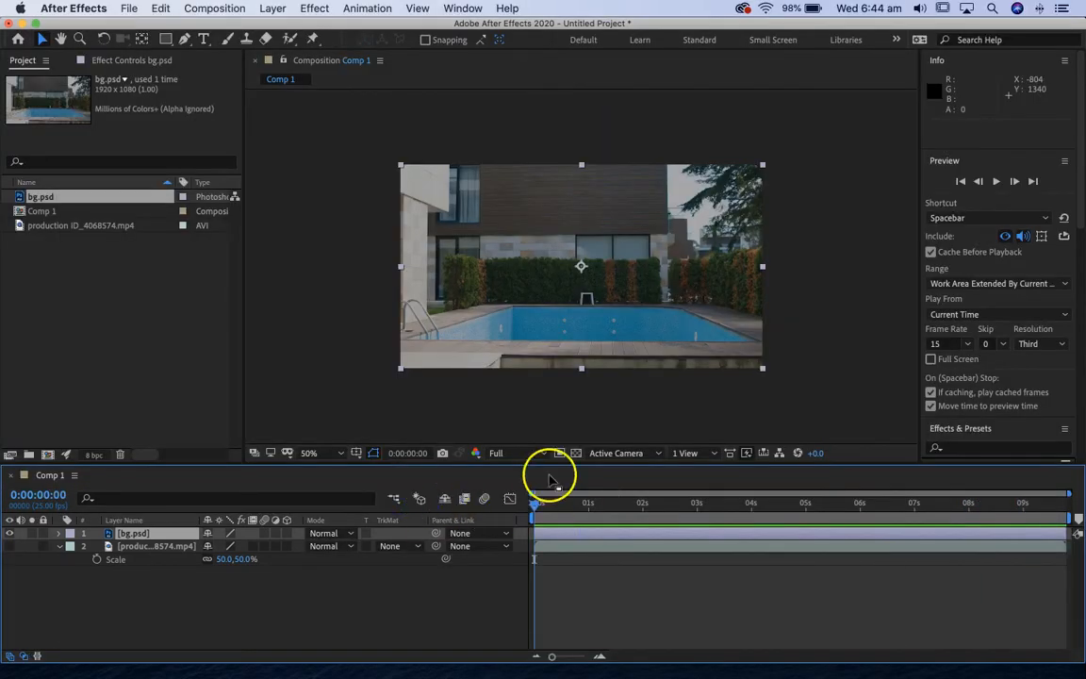
pyautogui.moveTo(120, 549); pyautogui.dragTo(131, 536)
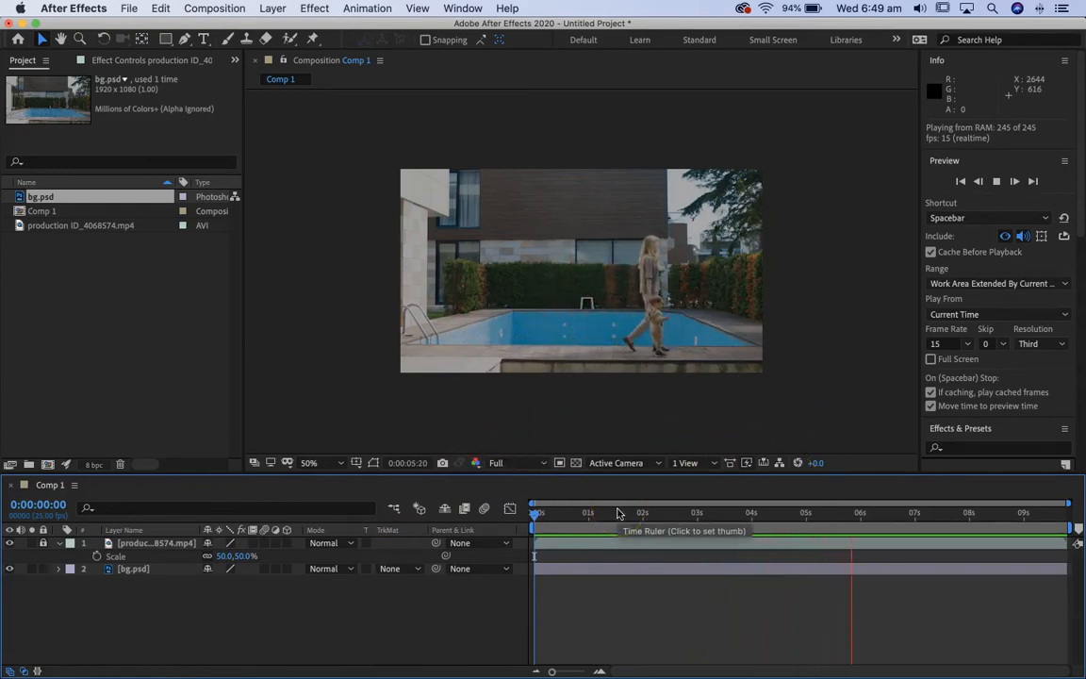
# Stop the preview at the first frame and activate the Pen tool with the view enlarged on the woman and child.
pyautogui.press('/')
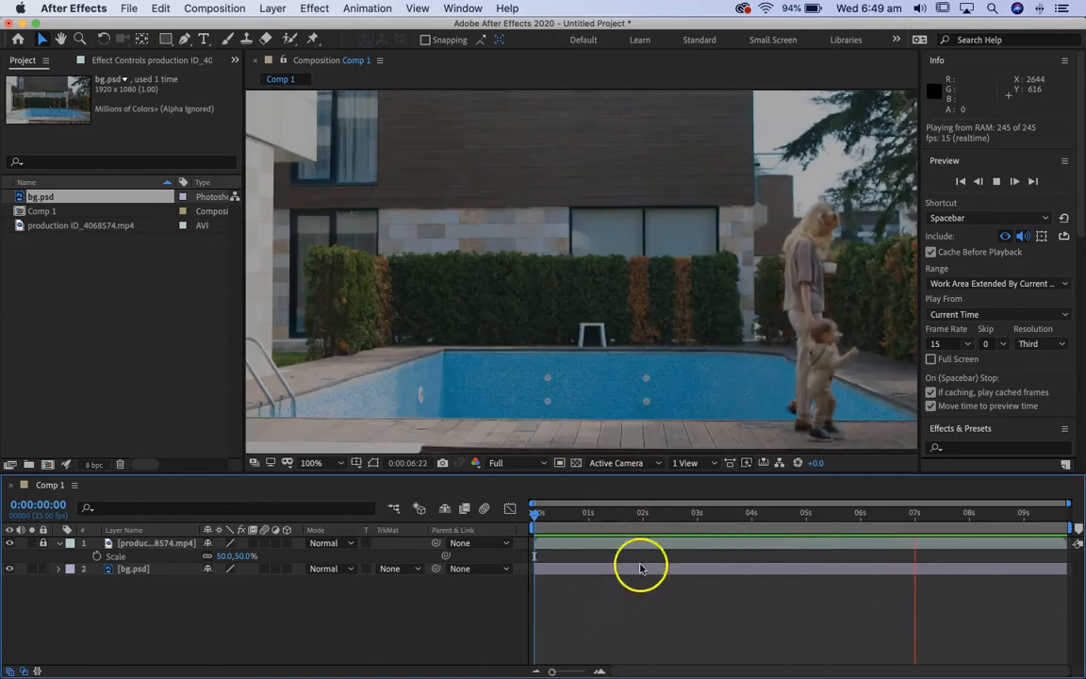
pyautogui.click(642, 512)
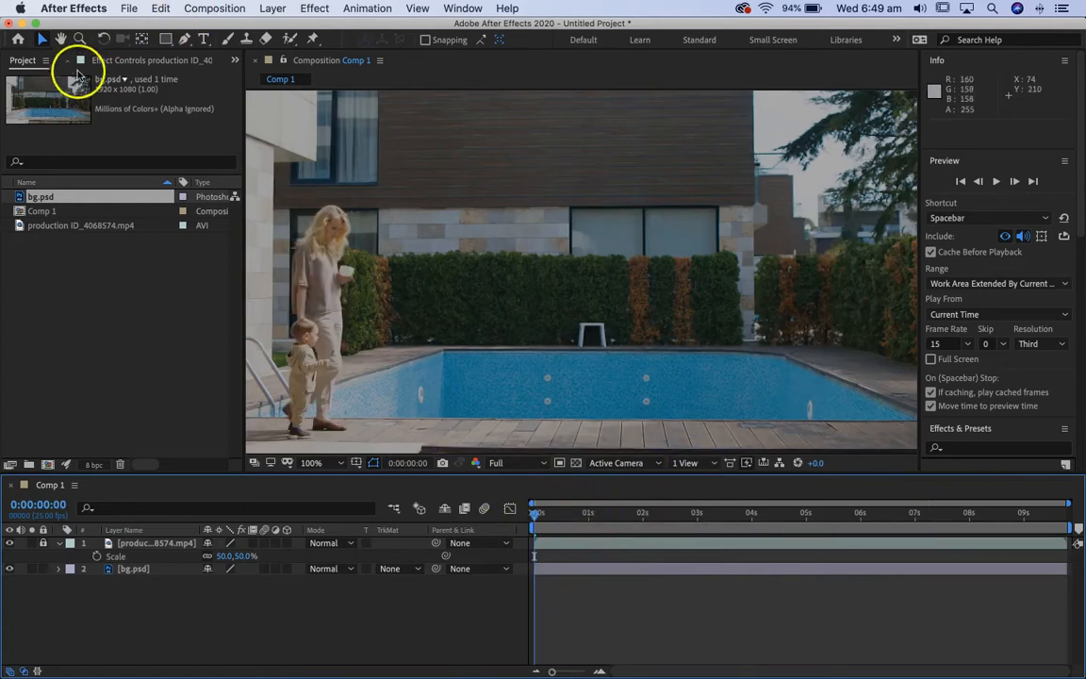
pyautogui.click(186, 39)
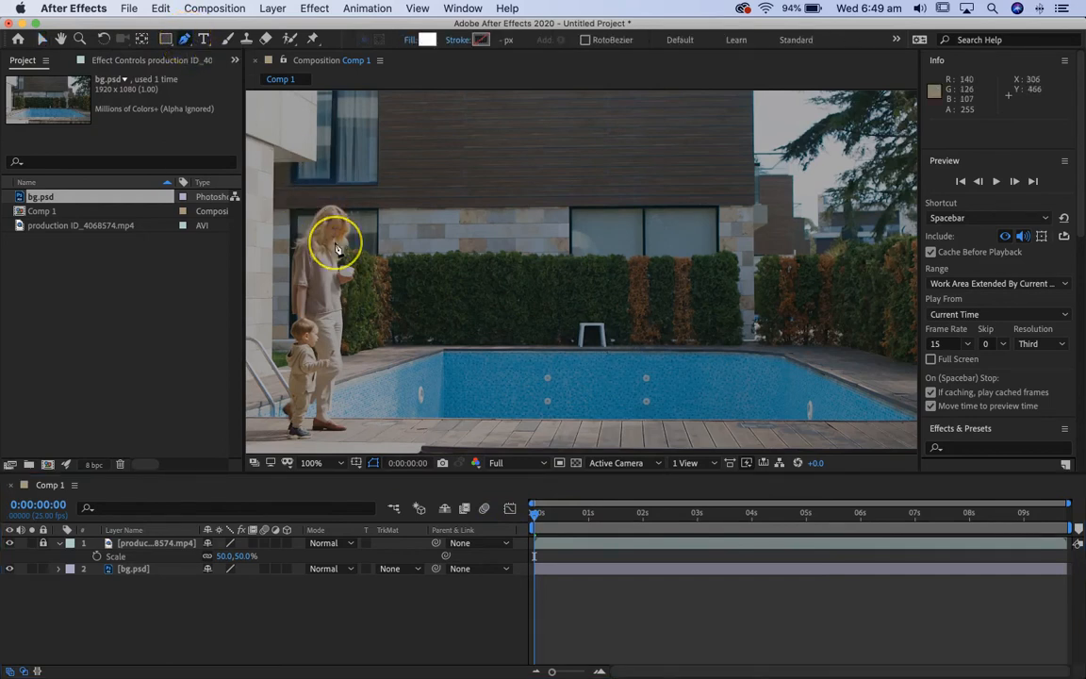
pyautogui.press('.')
pyautogui.press('space')
pyautogui.moveTo(490, 359); pyautogui.dragTo(745, 206)
pyautogui.moveTo(526, 295); pyautogui.dragTo(715, 414)
pyautogui.click(499, 359)
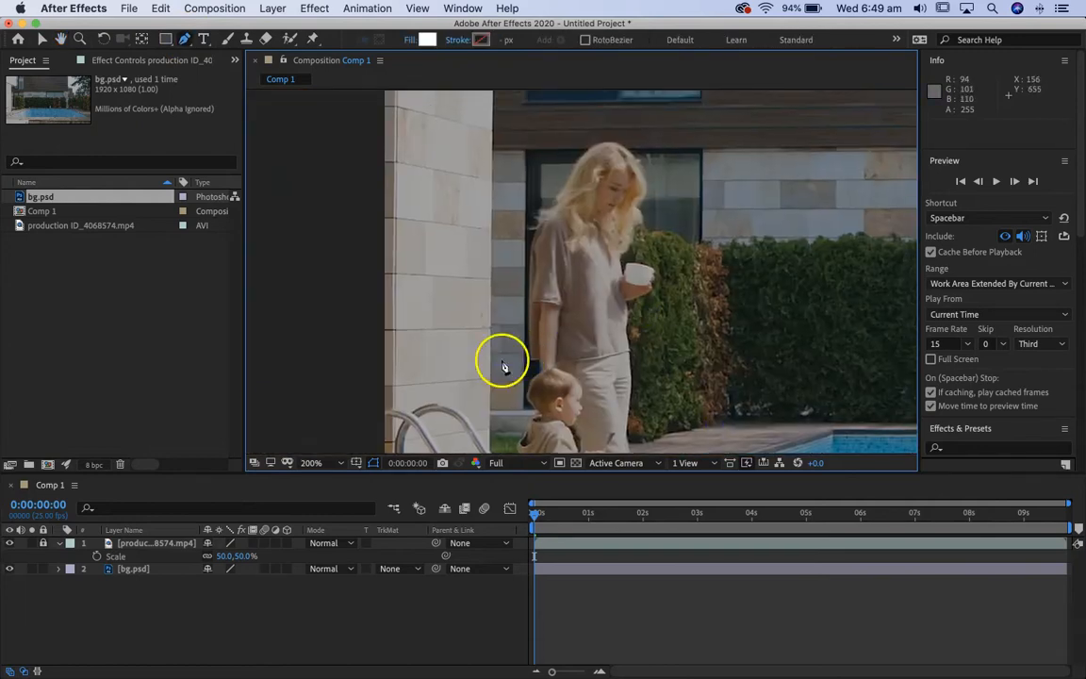
pyautogui.moveTo(514, 179); pyautogui.dragTo(516, 176)
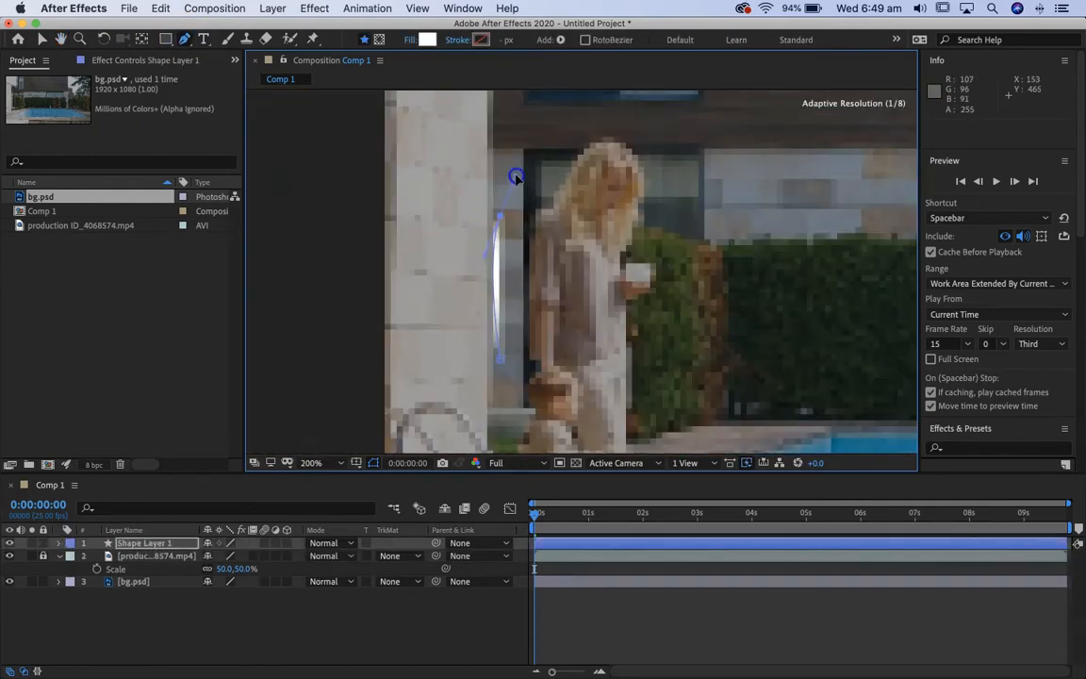
pyautogui.press('super+z')
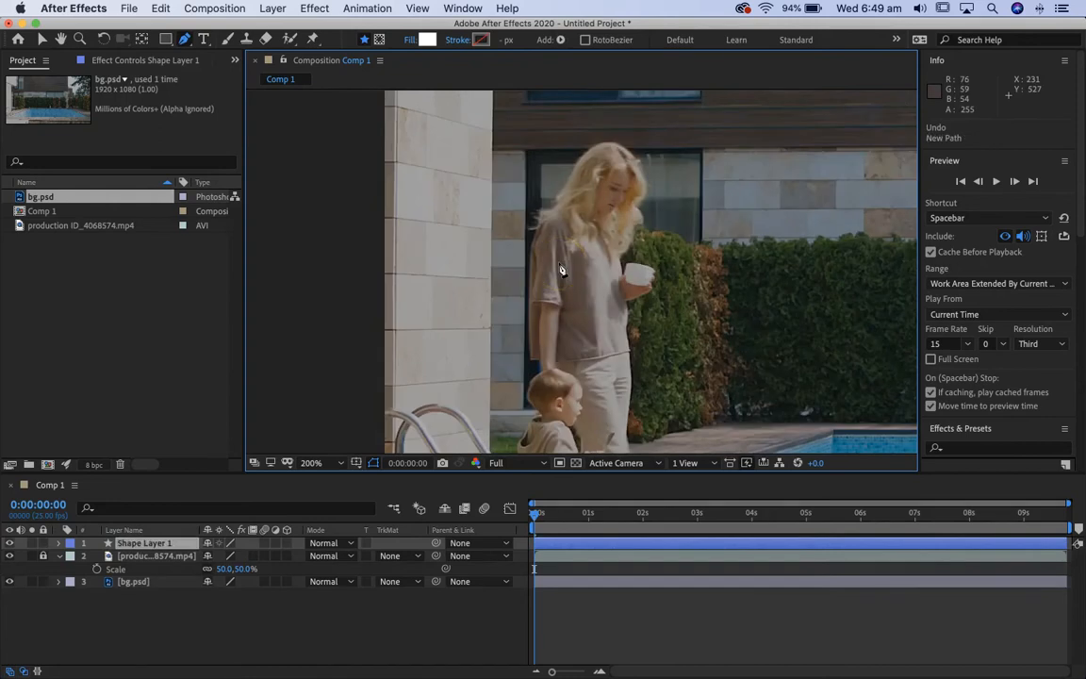
pyautogui.press('Delete')
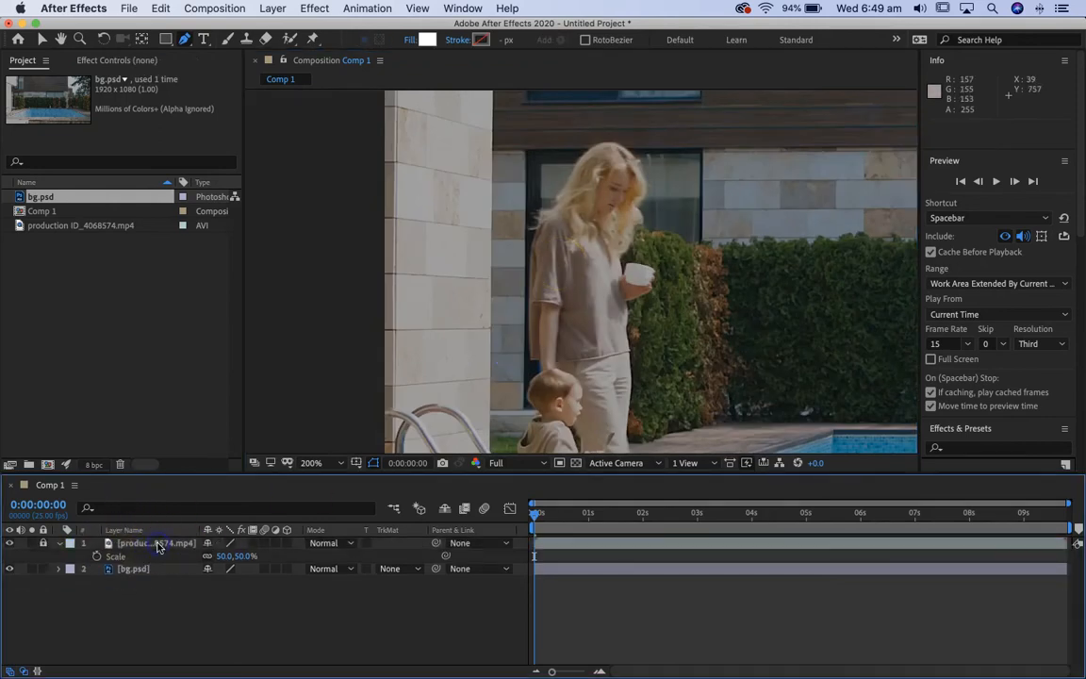
# Draw a closed, curved Pen mask on the production footage layer, loosely enclosing the woman, the child and their shadow.
pyautogui.click(151, 544)
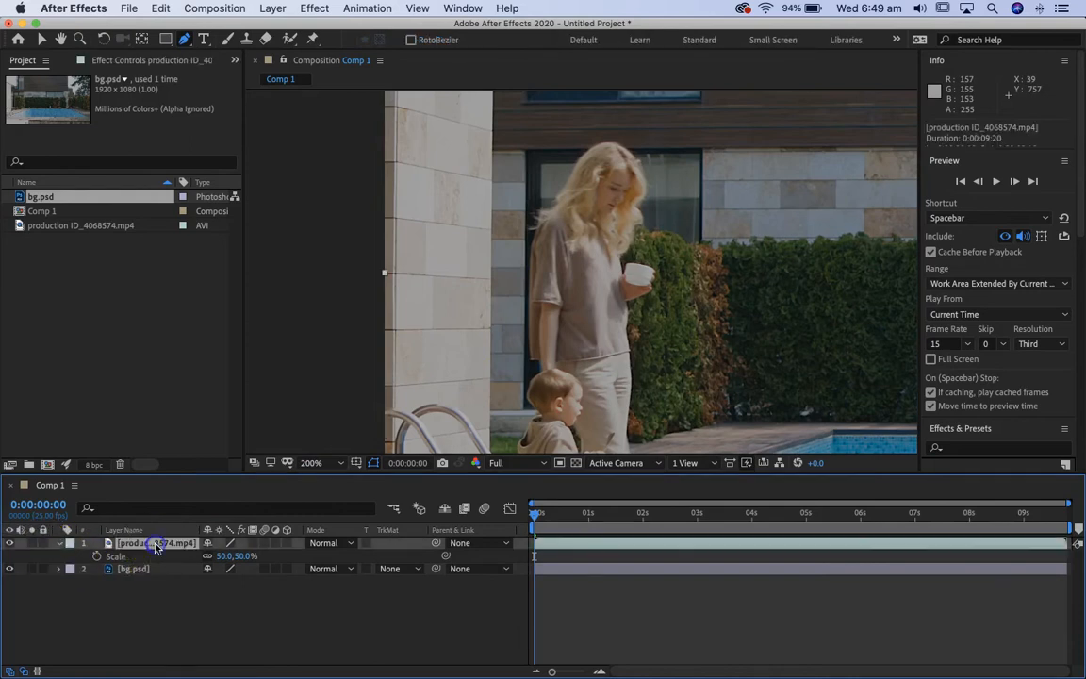
pyautogui.click(498, 305)
pyautogui.moveTo(511, 182); pyautogui.dragTo(533, 148)
pyautogui.click(634, 110)
pyautogui.moveTo(670, 116); pyautogui.dragTo(674, 117)
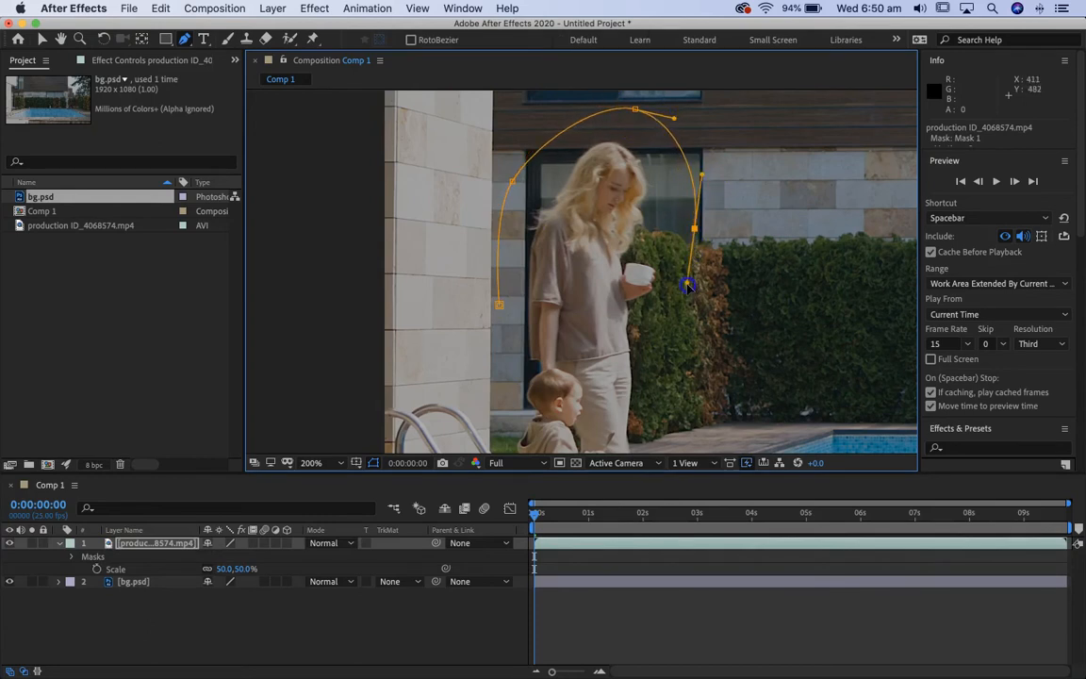
pyautogui.click(679, 358)
pyautogui.moveTo(723, 396); pyautogui.dragTo(778, 162)
pyautogui.click(734, 272)
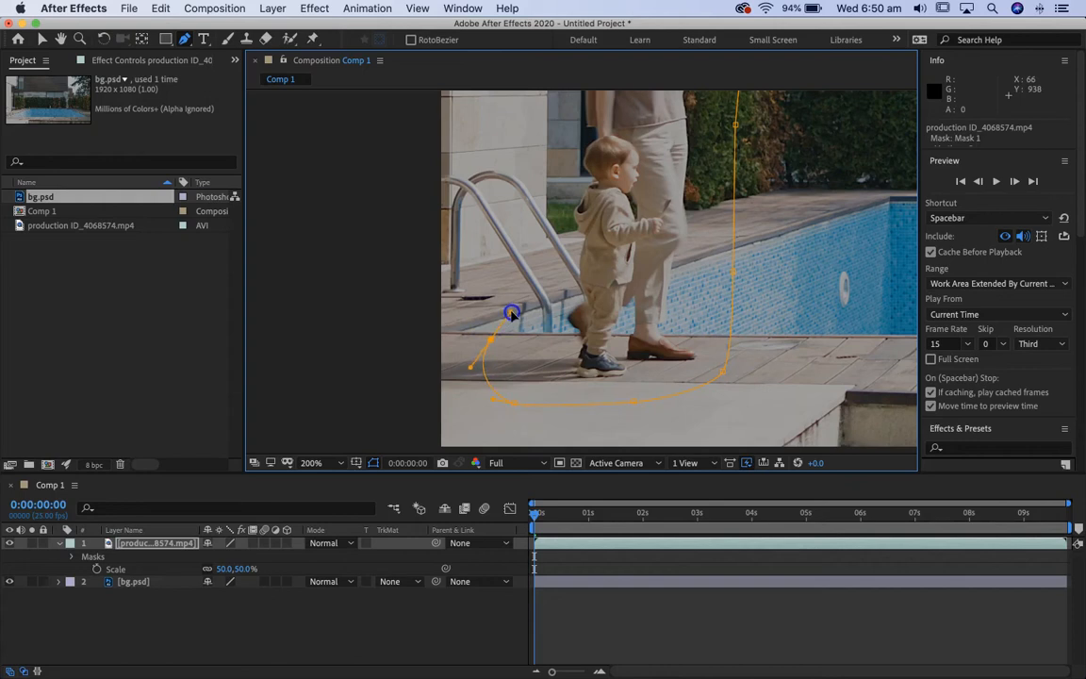
pyautogui.moveTo(564, 241); pyautogui.dragTo(586, 471)
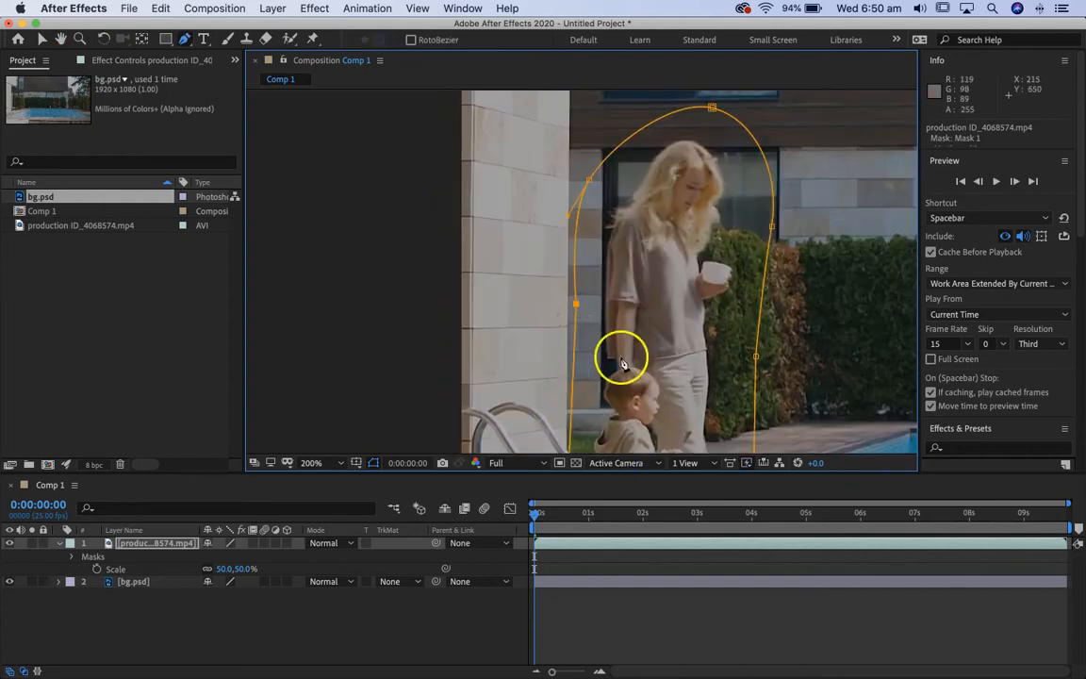
pyautogui.moveTo(618, 360); pyautogui.dragTo(625, 194)
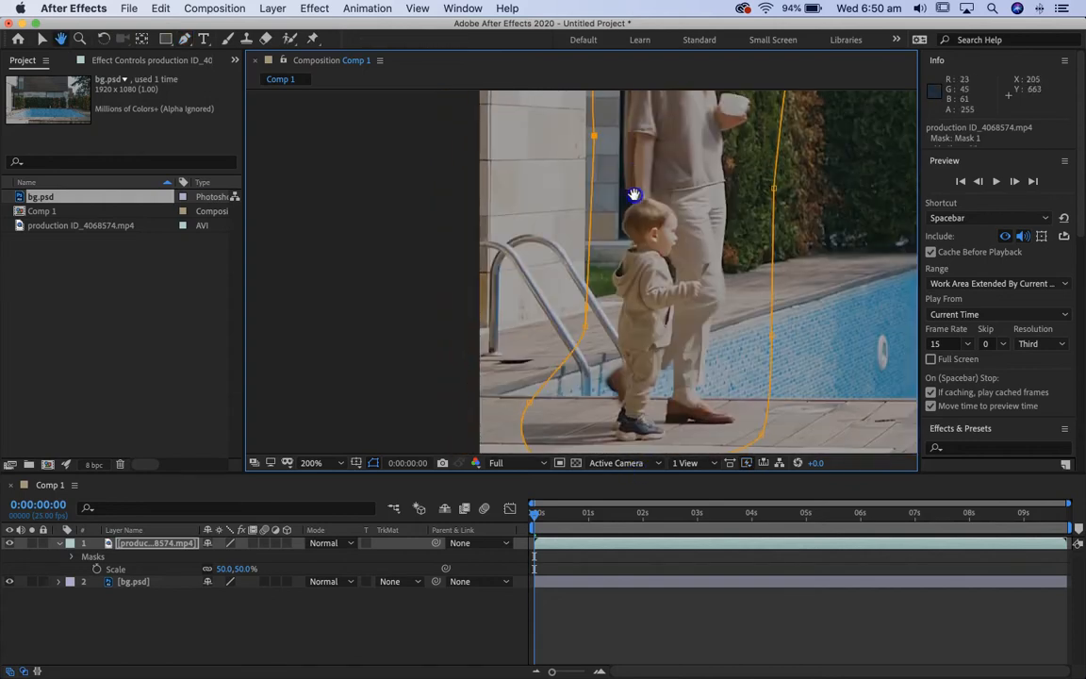
# Hide the bg.psd layer to inspect the masked walkers, and show the layer again.
pyautogui.click(9, 582)
pyautogui.press(',')
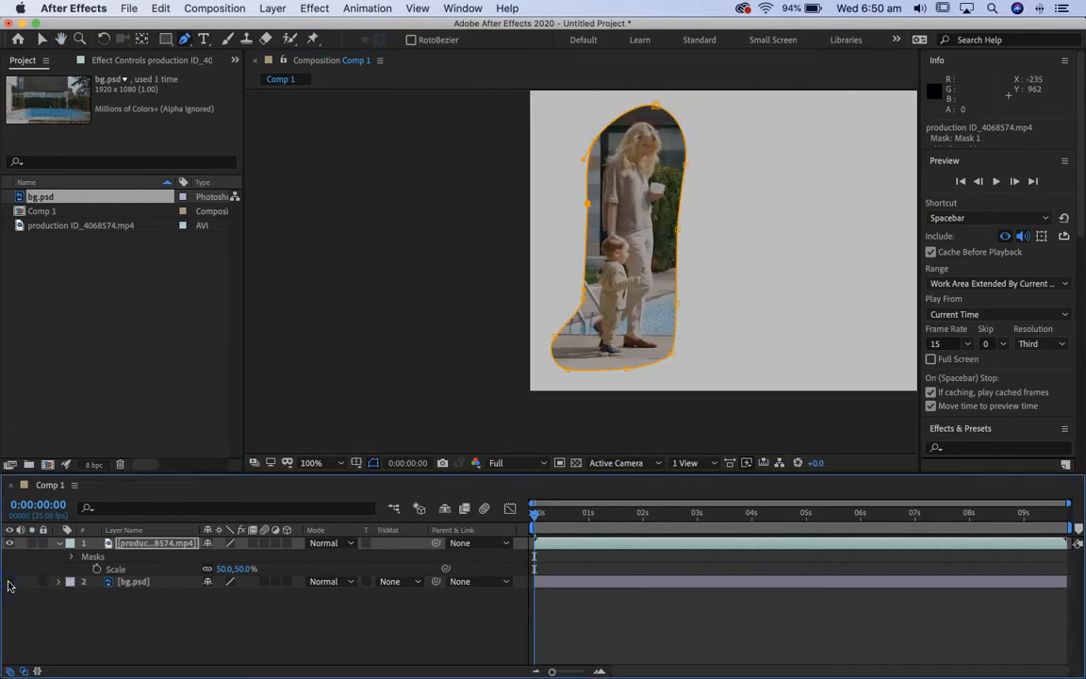
pyautogui.press('h')
pyautogui.moveTo(709, 340); pyautogui.dragTo(522, 355)
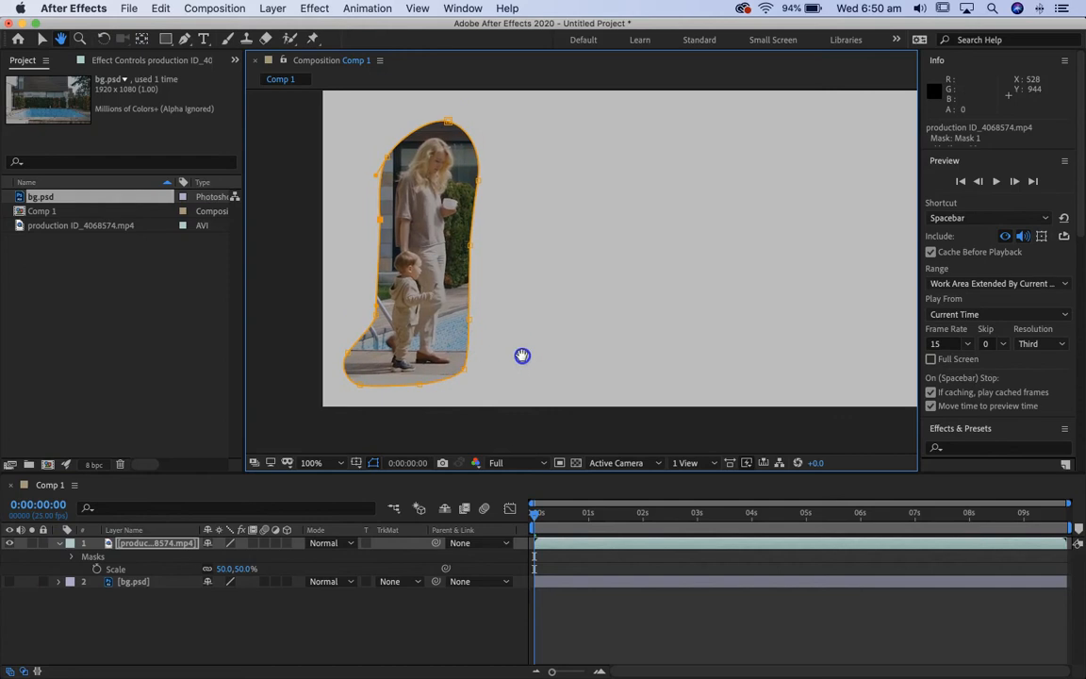
pyautogui.press('g')
pyautogui.click(10, 582)
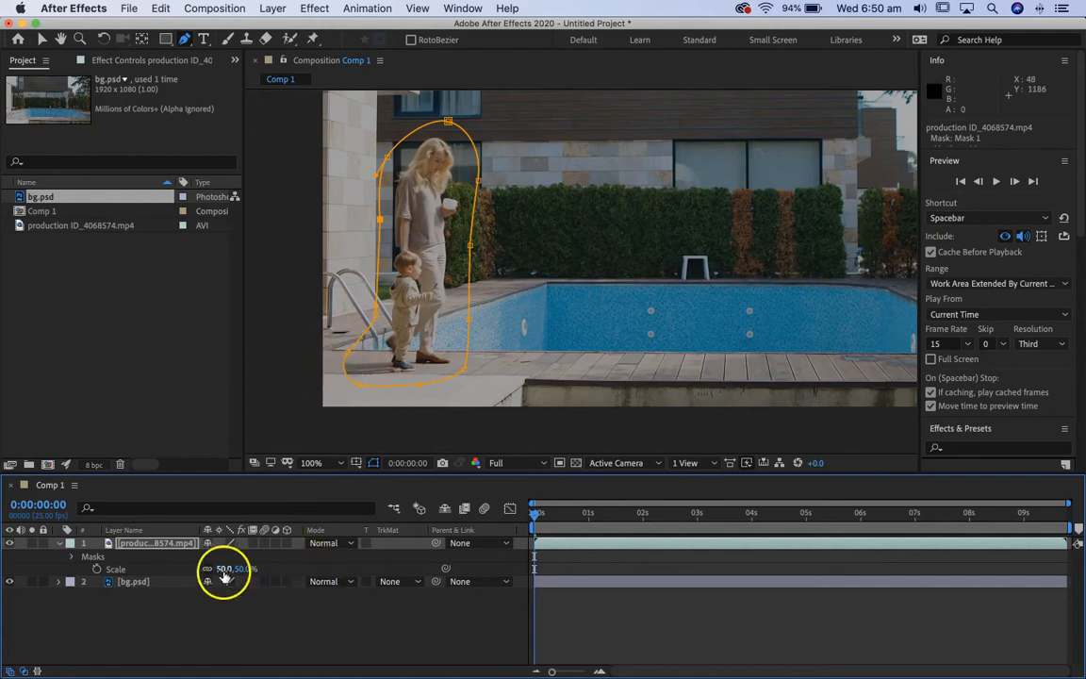
# Expand Mask 1 on the production footage layer and set its Mask Feather to 119 pixels.
pyautogui.click(71, 559)
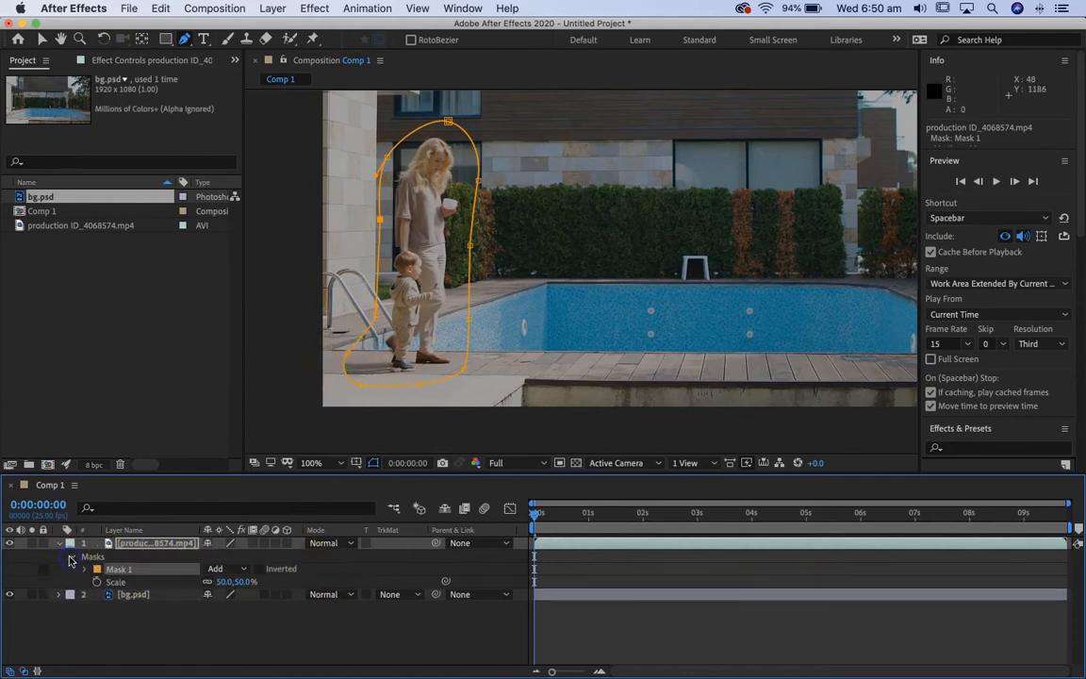
pyautogui.click(84, 571)
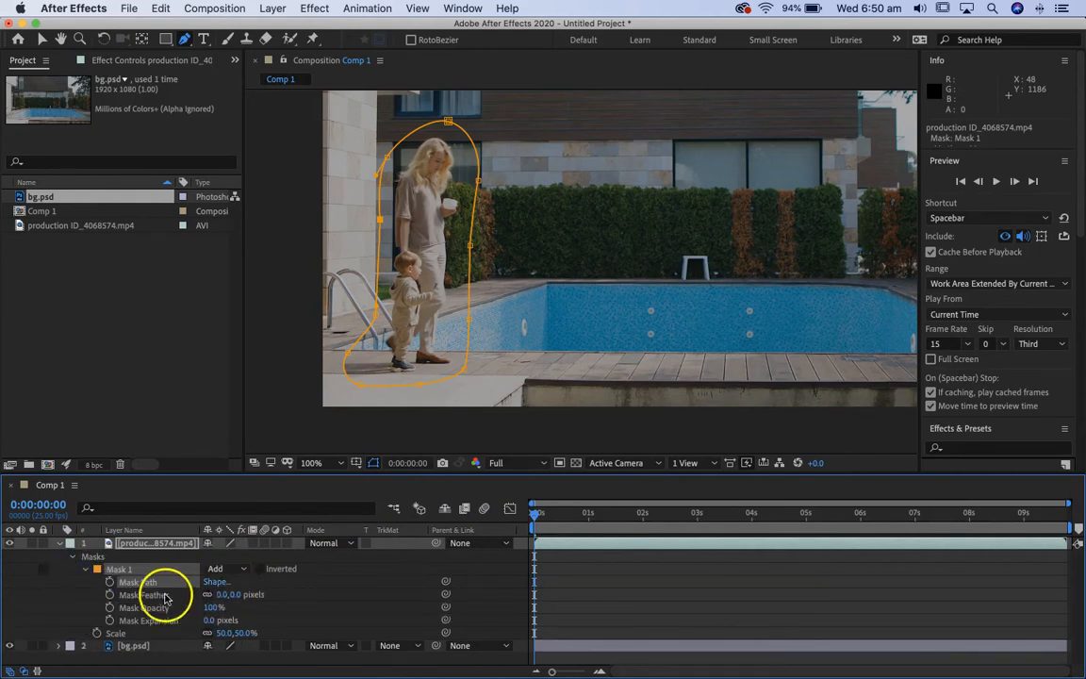
pyautogui.moveTo(231, 599); pyautogui.dragTo(262, 594)
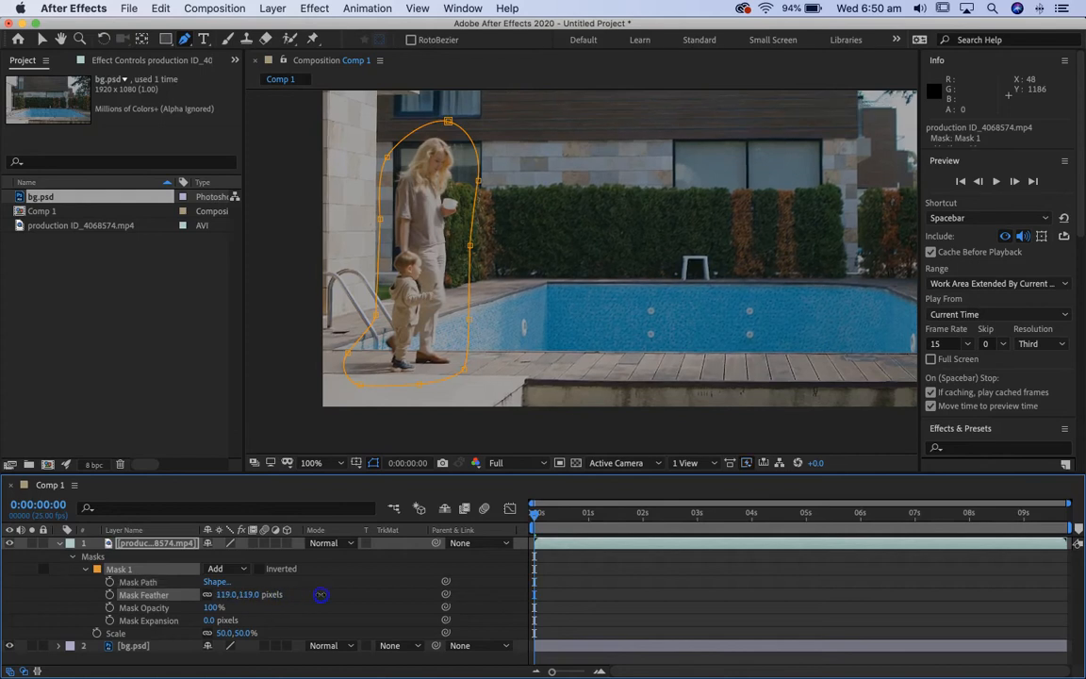
# Shift the mask's edge behind the walkers slightly outward and start Mask Path keyframing at the first frame.
pyautogui.click(378, 221)
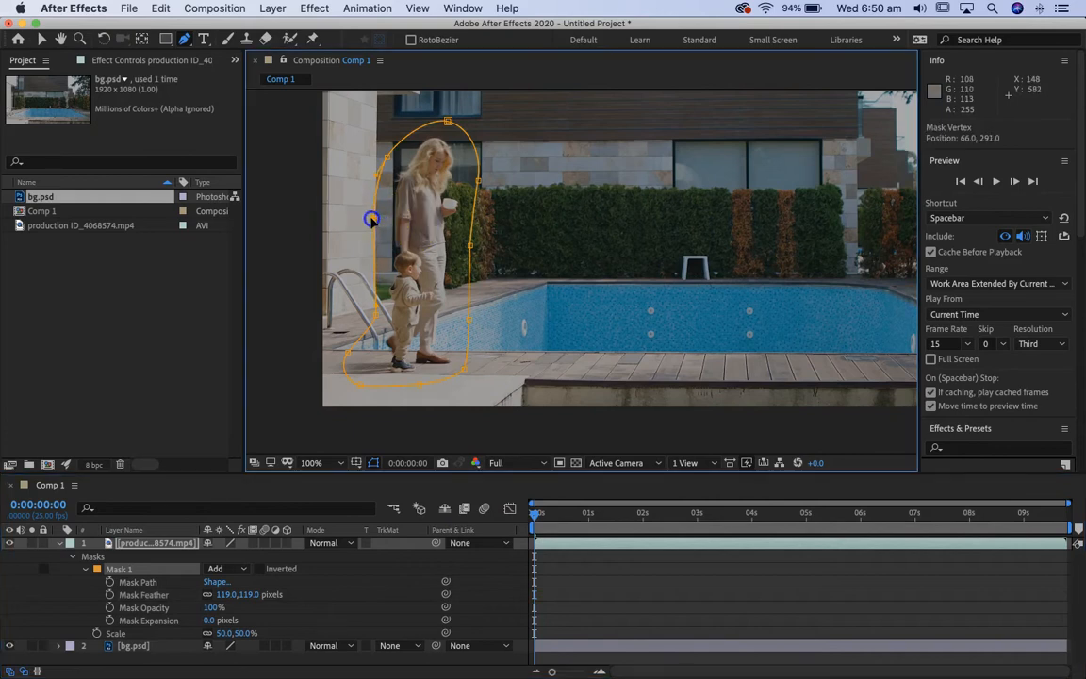
pyautogui.click(382, 309)
pyautogui.moveTo(380, 316); pyautogui.dragTo(373, 314)
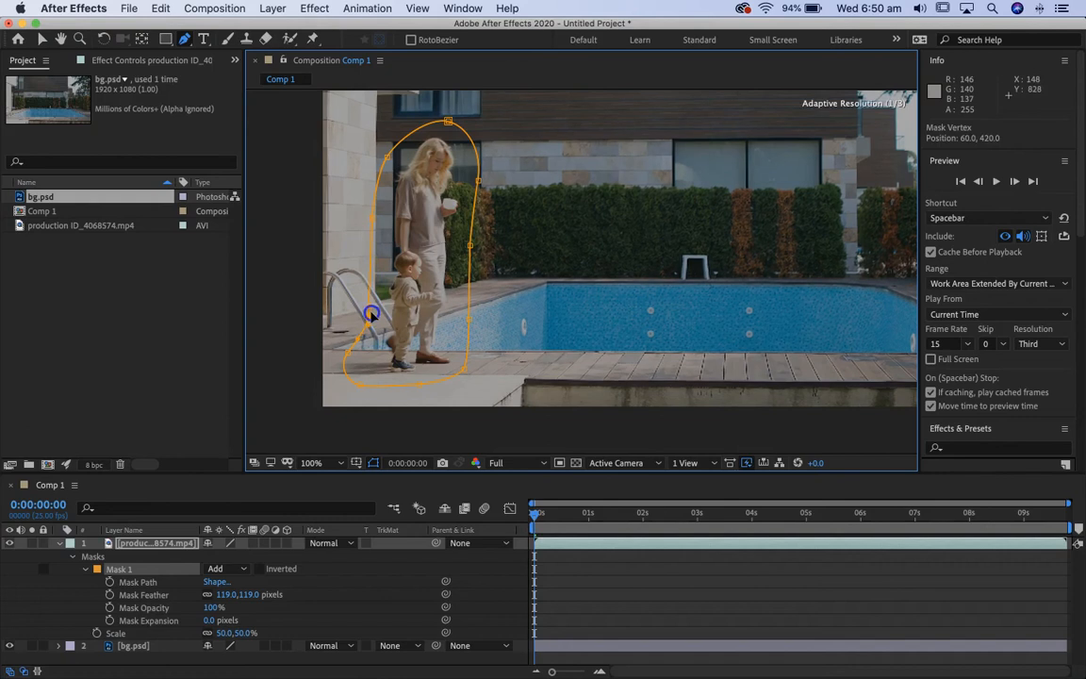
pyautogui.click(109, 582)
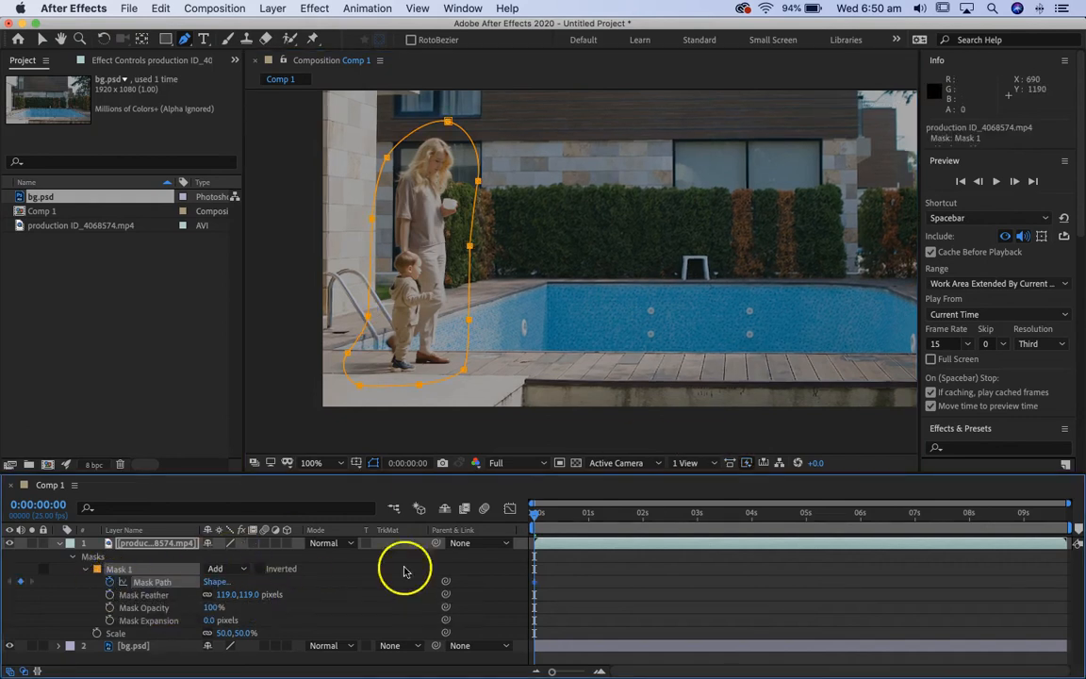
# At 1 second, shift the whole mask forward onto the walkers to keyframe its path.
pyautogui.moveTo(545, 526); pyautogui.dragTo(592, 527)
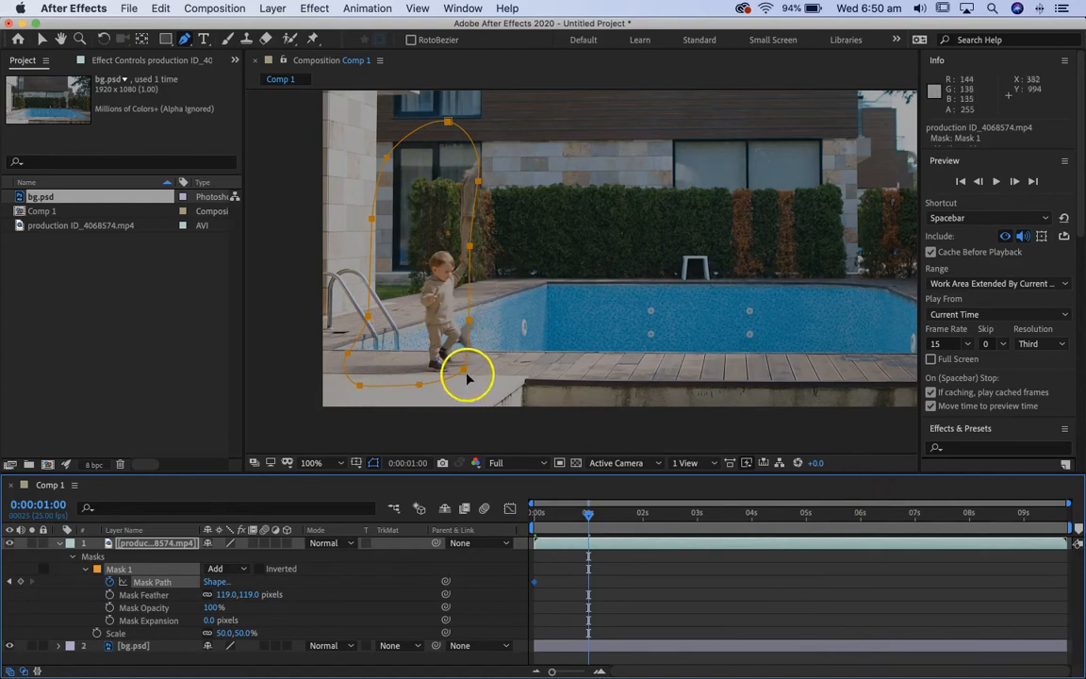
pyautogui.click(42, 39)
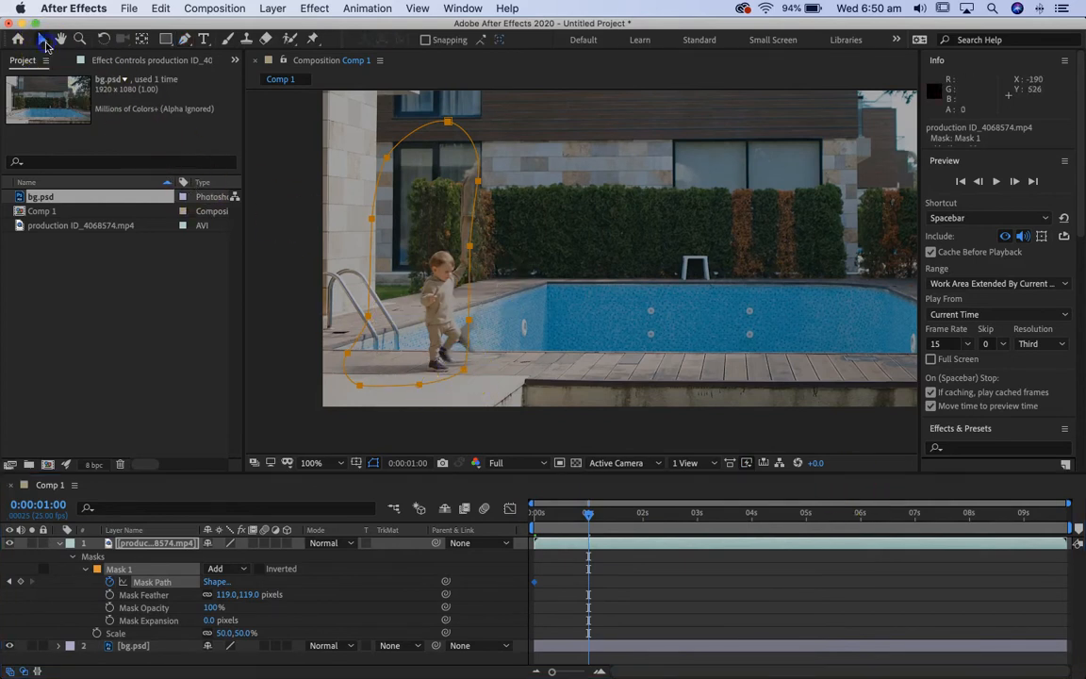
pyautogui.click(462, 370)
pyautogui.moveTo(462, 371); pyautogui.dragTo(522, 371)
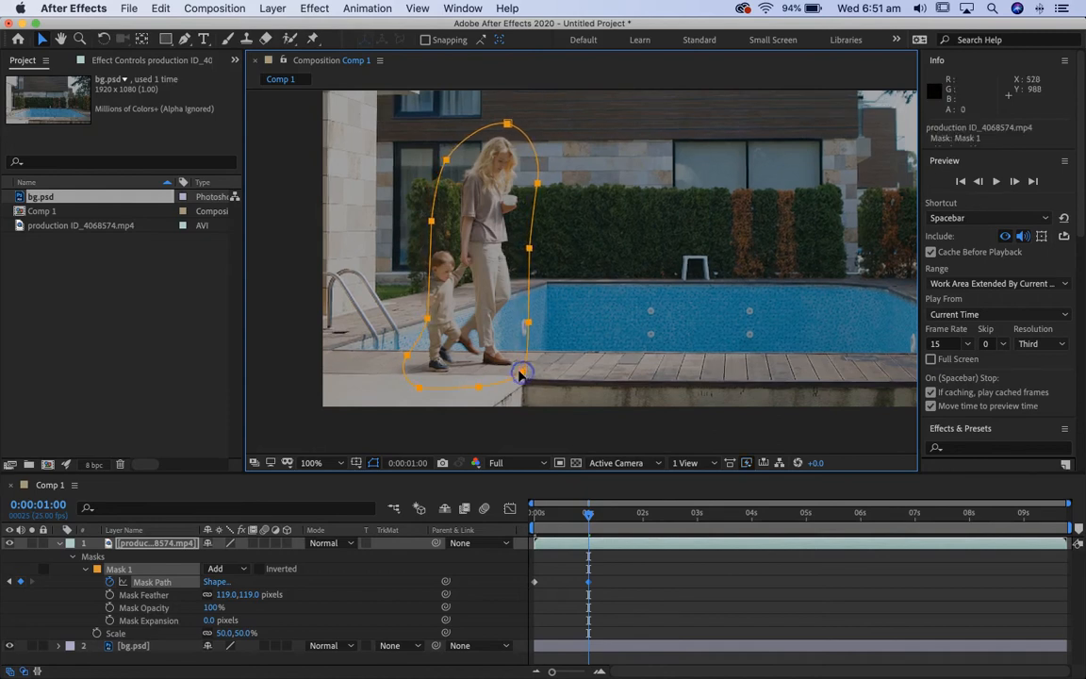
# Reshape the mask at 1 second, widening it behind the child, around the shadow and above the woman's head.
pyautogui.moveTo(427, 319); pyautogui.dragTo(402, 306)
pyautogui.click(633, 571)
pyautogui.click(488, 328)
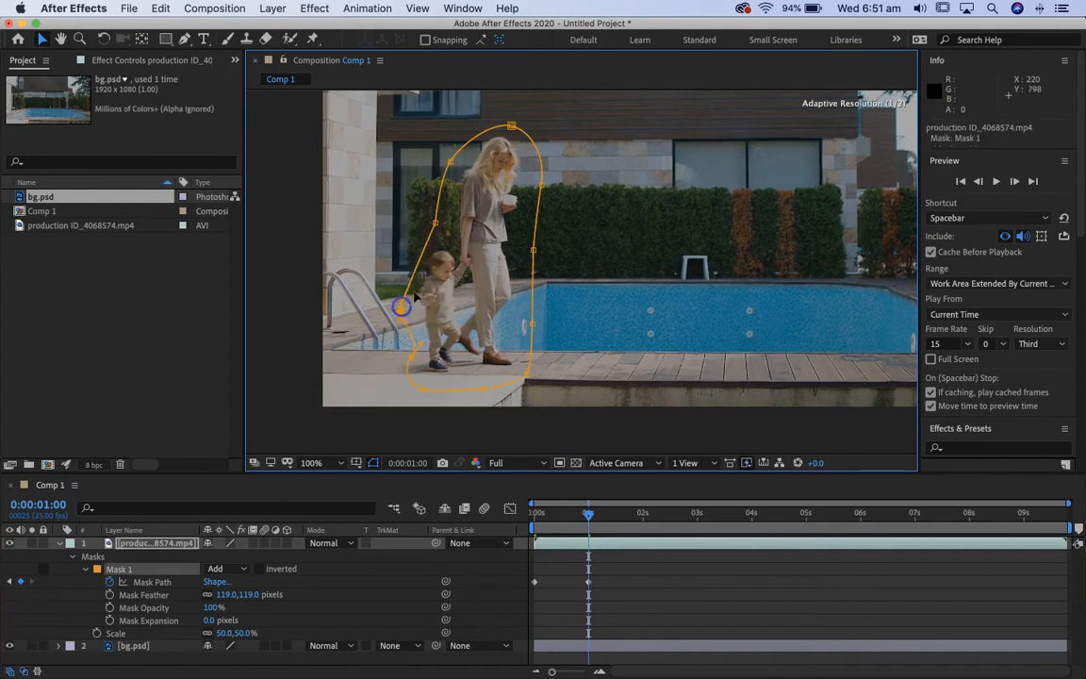
pyautogui.moveTo(435, 223); pyautogui.dragTo(422, 217)
pyautogui.click(414, 349)
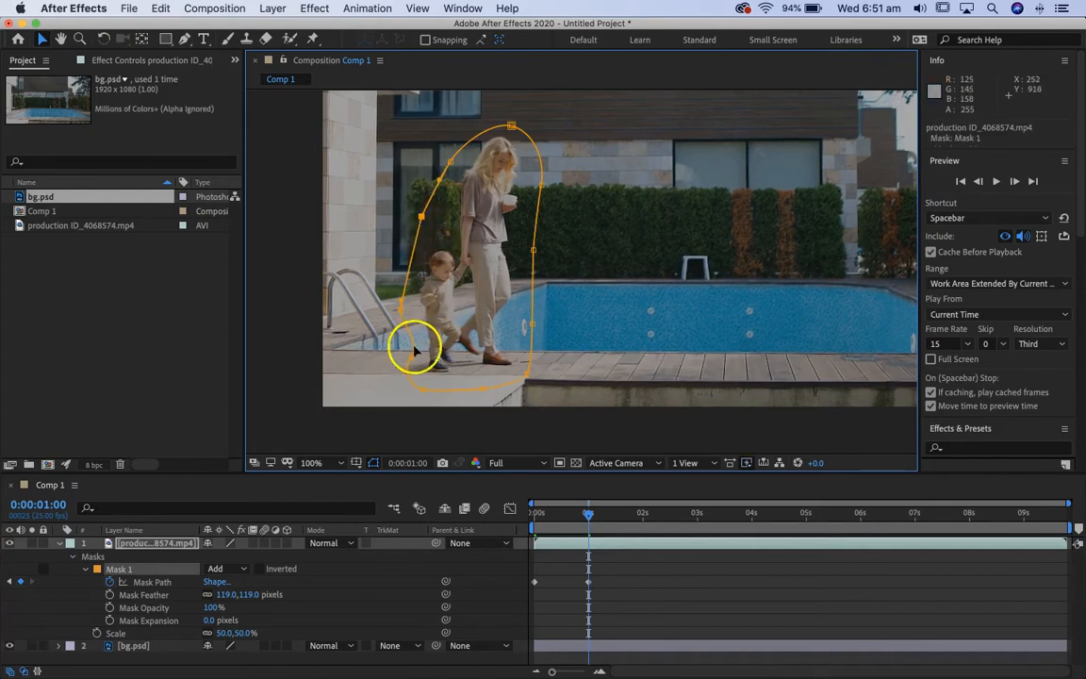
pyautogui.moveTo(413, 358); pyautogui.dragTo(407, 388)
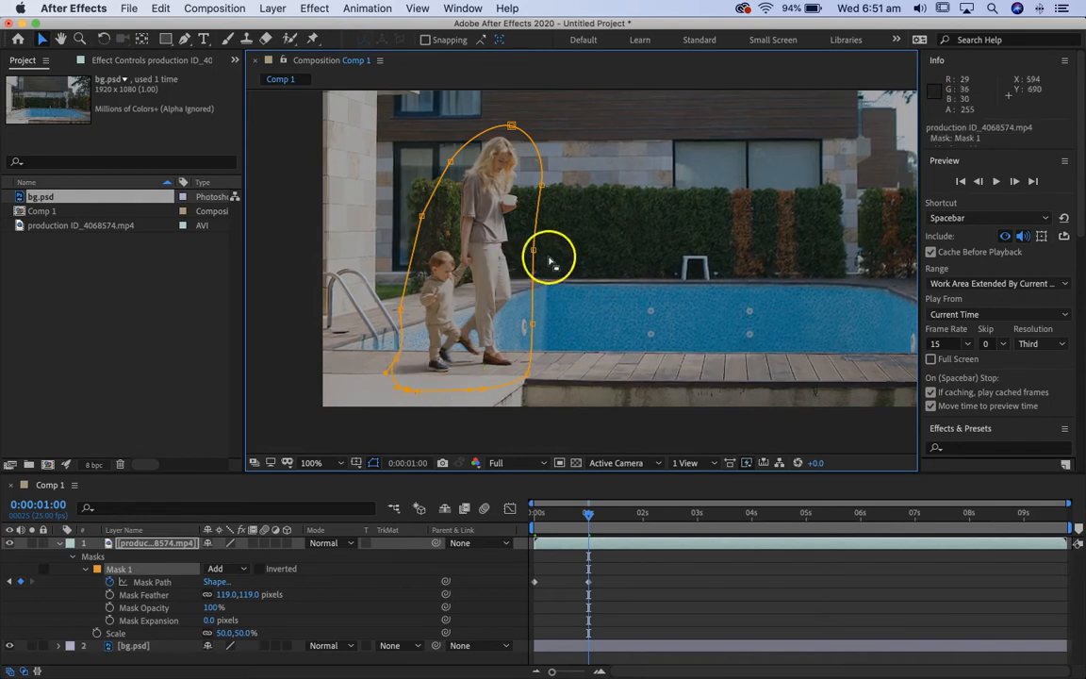
pyautogui.moveTo(513, 126); pyautogui.dragTo(515, 119)
# At 2 seconds, shift the whole mask forward so it encloses the woman and child.
pyautogui.moveTo(601, 519); pyautogui.dragTo(642, 527)
pyautogui.doubleClick(526, 377)
pyautogui.moveTo(526, 377); pyautogui.dragTo(587, 373)
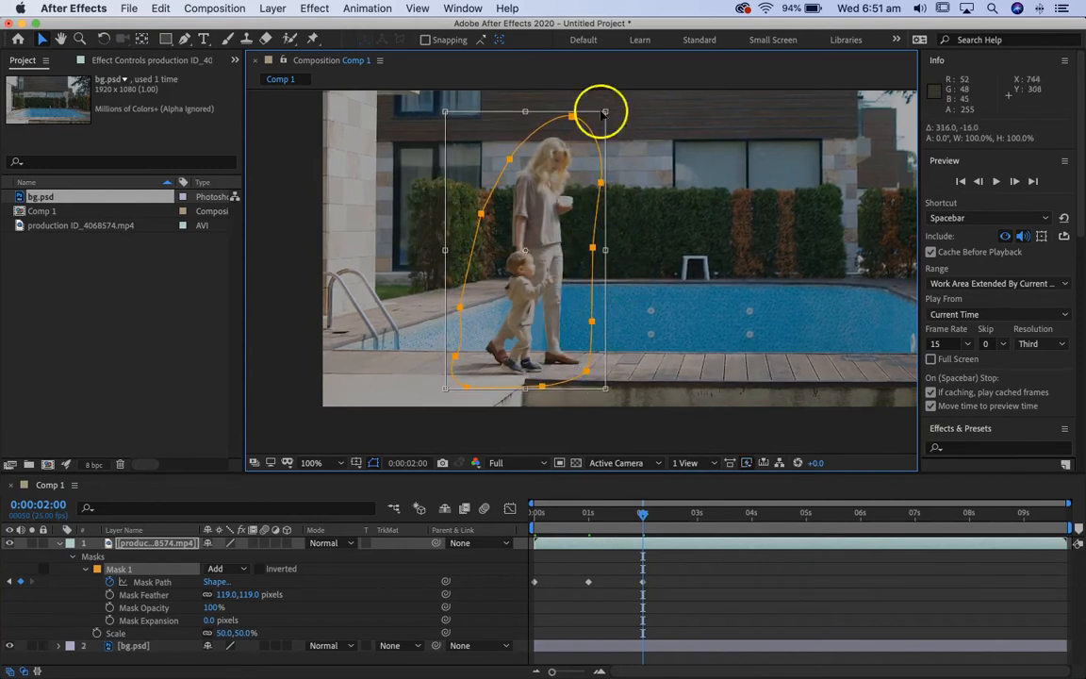
# At 3 seconds, shift the whole mask forward to follow the walkers.
pyautogui.click(666, 518)
pyautogui.moveTo(667, 518); pyautogui.dragTo(698, 528)
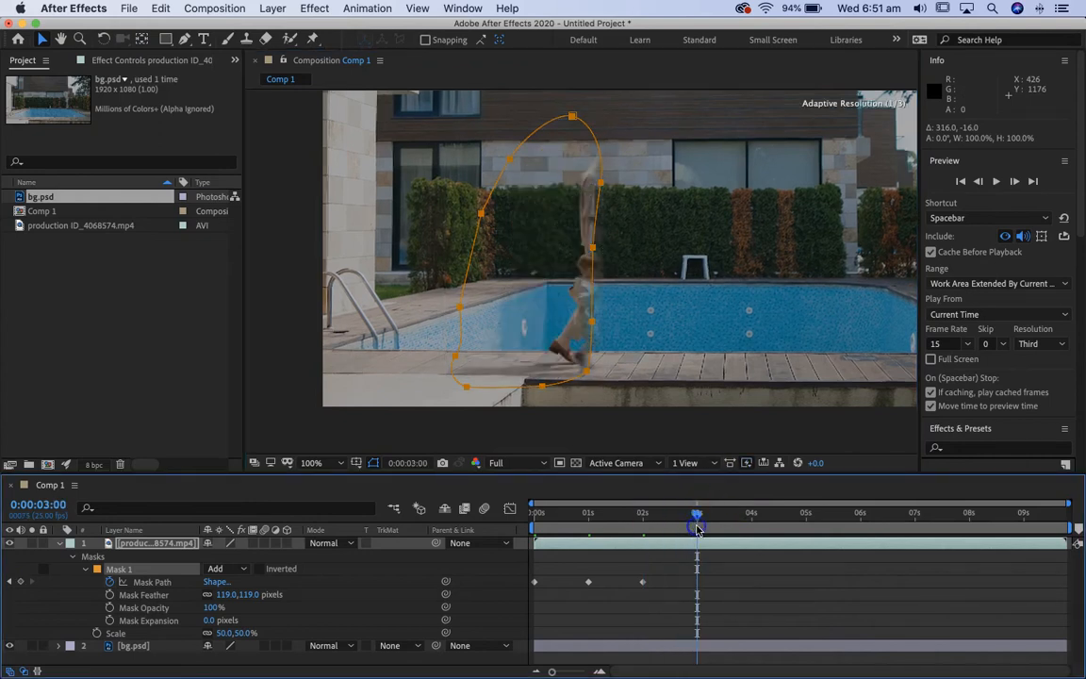
pyautogui.moveTo(586, 372); pyautogui.dragTo(649, 374)
pyautogui.doubleClick(584, 376)
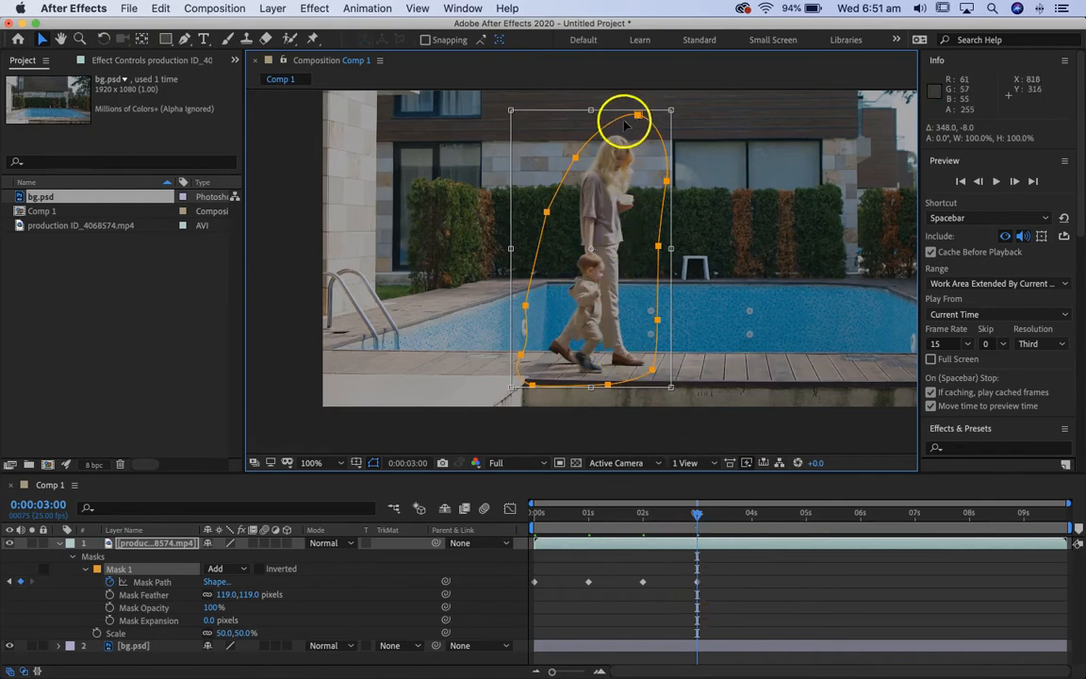
# Refine the mask's vertices at 3 seconds around the woman's head, the space behind the walkers and the ground below them.
pyautogui.click(745, 620)
pyautogui.click(632, 125)
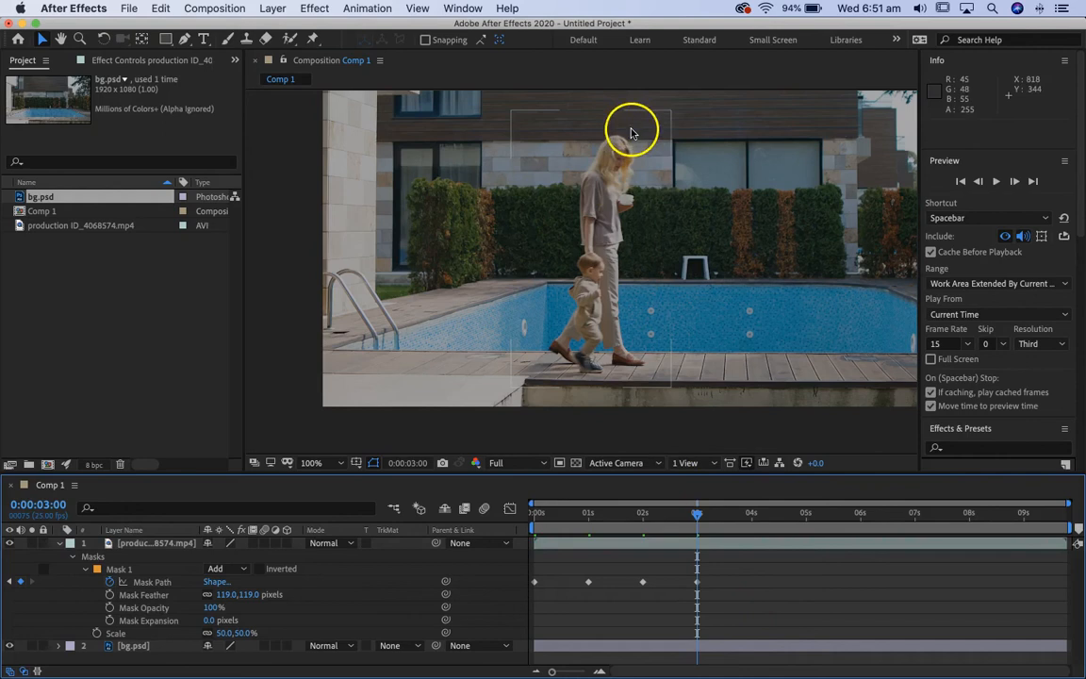
pyautogui.moveTo(637, 117); pyautogui.dragTo(622, 114)
pyautogui.click(573, 154)
pyautogui.moveTo(573, 153); pyautogui.dragTo(567, 151)
pyautogui.moveTo(547, 212); pyautogui.dragTo(544, 207)
pyautogui.moveTo(526, 304); pyautogui.dragTo(527, 291)
pyautogui.moveTo(523, 354); pyautogui.dragTo(518, 349)
pyautogui.moveTo(657, 374); pyautogui.dragTo(609, 390)
# Shift the mask onto the walkers at 0:00:03:24, then briefly hide bg.psd to inspect the masked area.
pyautogui.moveTo(698, 514); pyautogui.dragTo(750, 534)
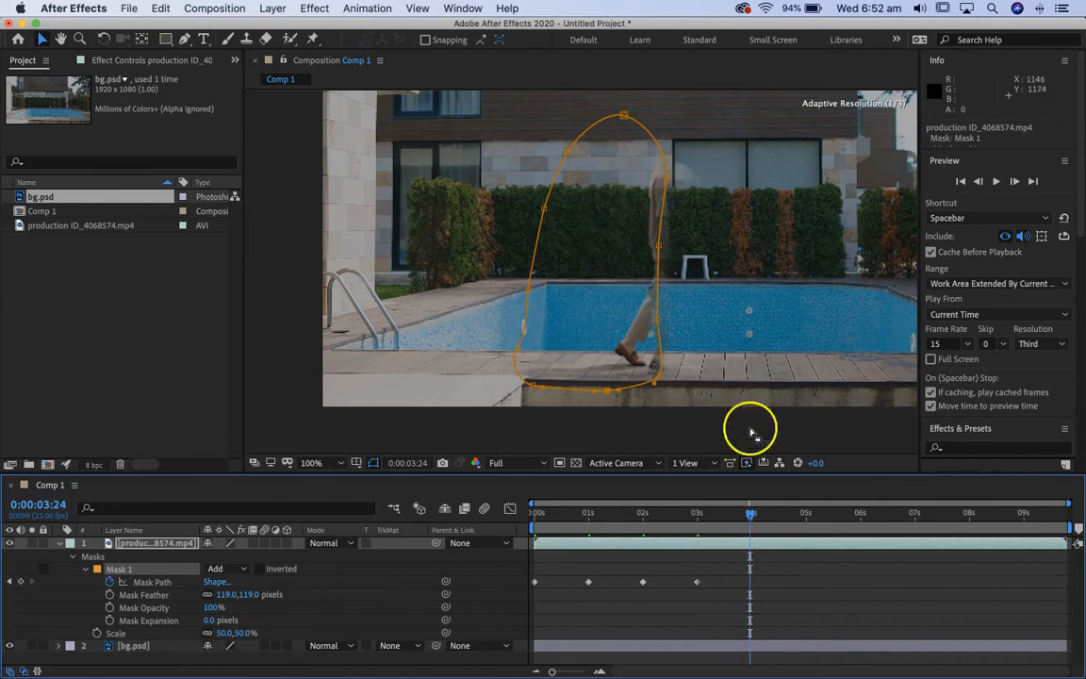
pyautogui.doubleClick(655, 375)
pyautogui.moveTo(650, 375); pyautogui.dragTo(728, 375)
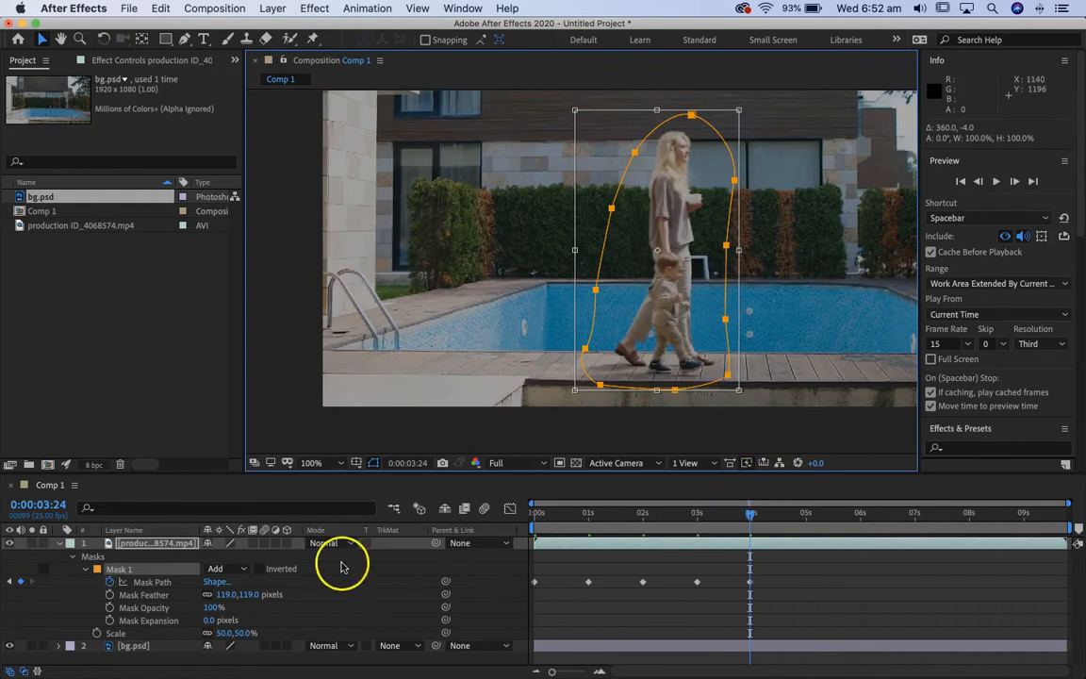
pyautogui.click(10, 645)
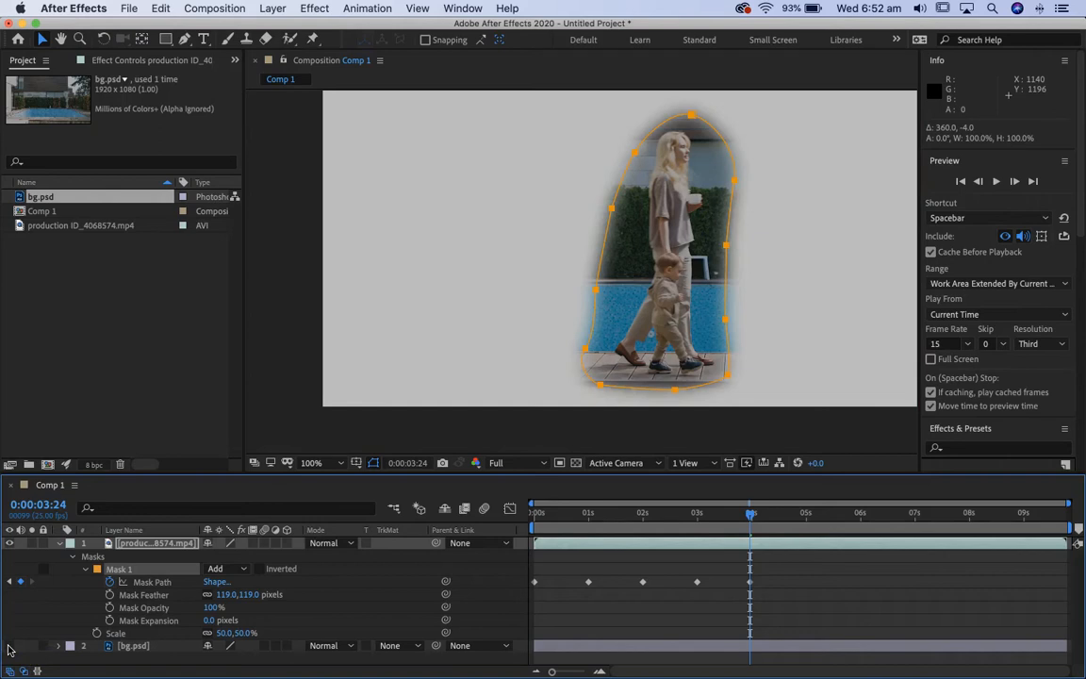
pyautogui.click(10, 646)
# At 5 seconds, shift the mask onto the walkers and extend its upper edge behind the woman's head.
pyautogui.moveTo(751, 514); pyautogui.dragTo(805, 528)
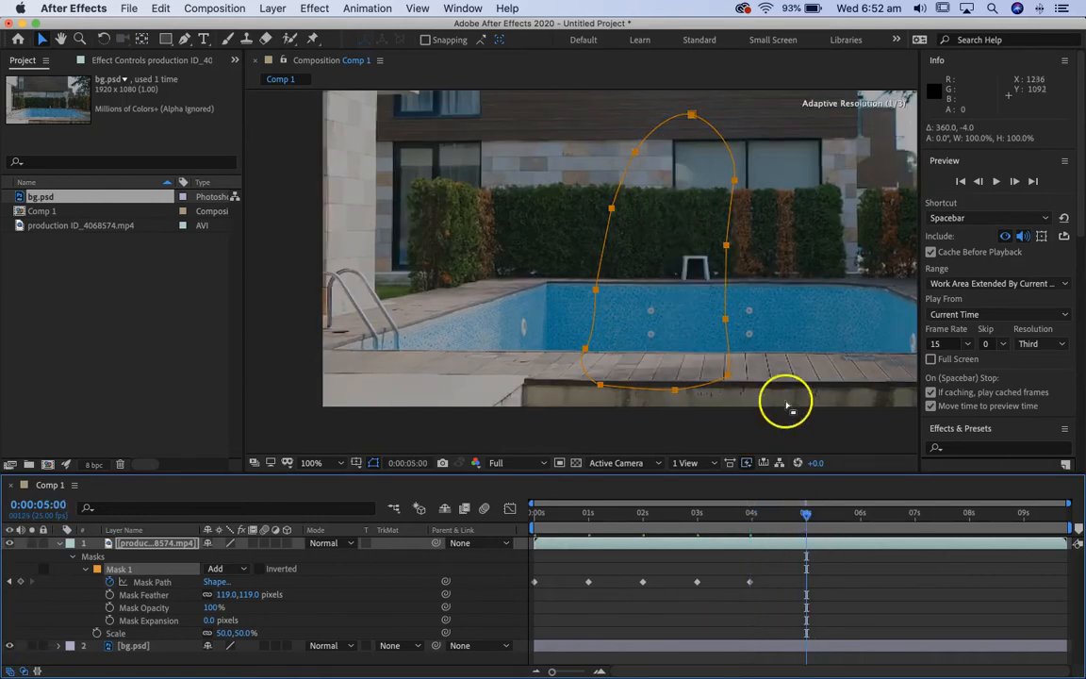
pyautogui.moveTo(726, 375); pyautogui.dragTo(822, 374)
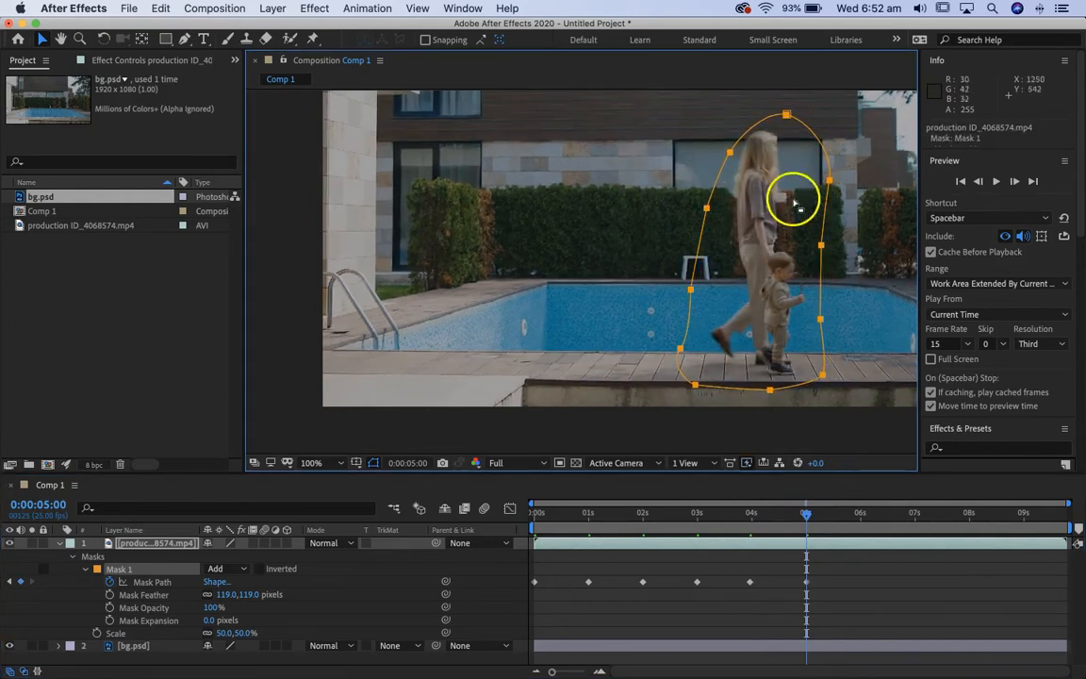
pyautogui.click(856, 616)
pyautogui.click(717, 200)
pyautogui.moveTo(730, 151); pyautogui.dragTo(723, 137)
# At 6 seconds, reposition the whole mask around the woman and child as they pass the pool's far end.
pyautogui.press('space')
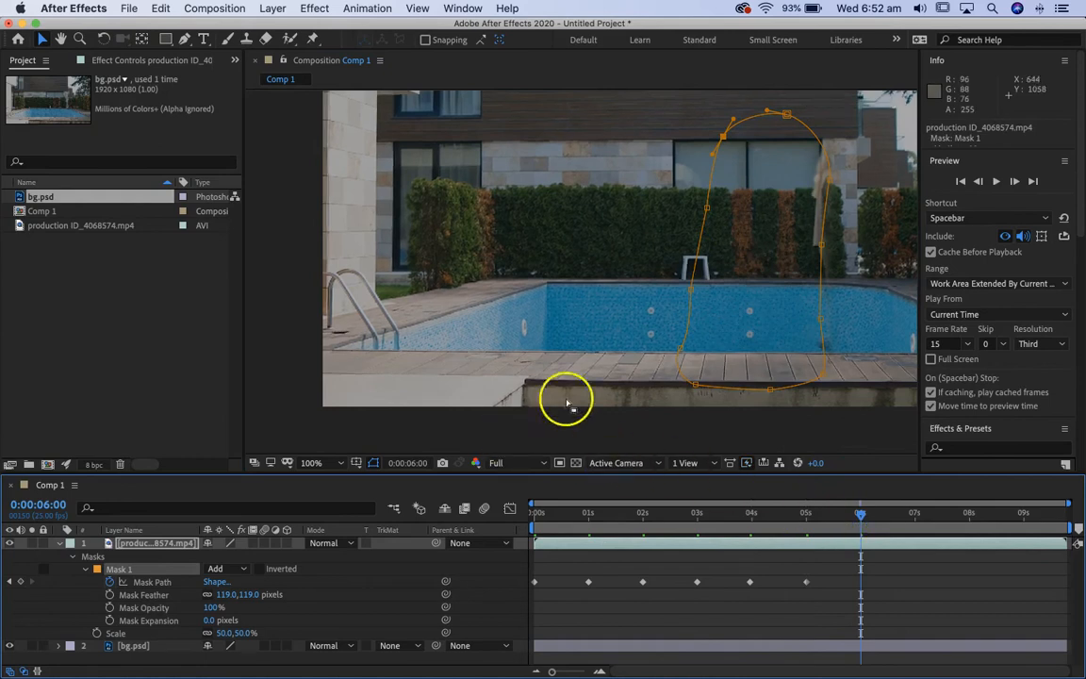
pyautogui.press('space')
pyautogui.moveTo(841, 328); pyautogui.dragTo(620, 347)
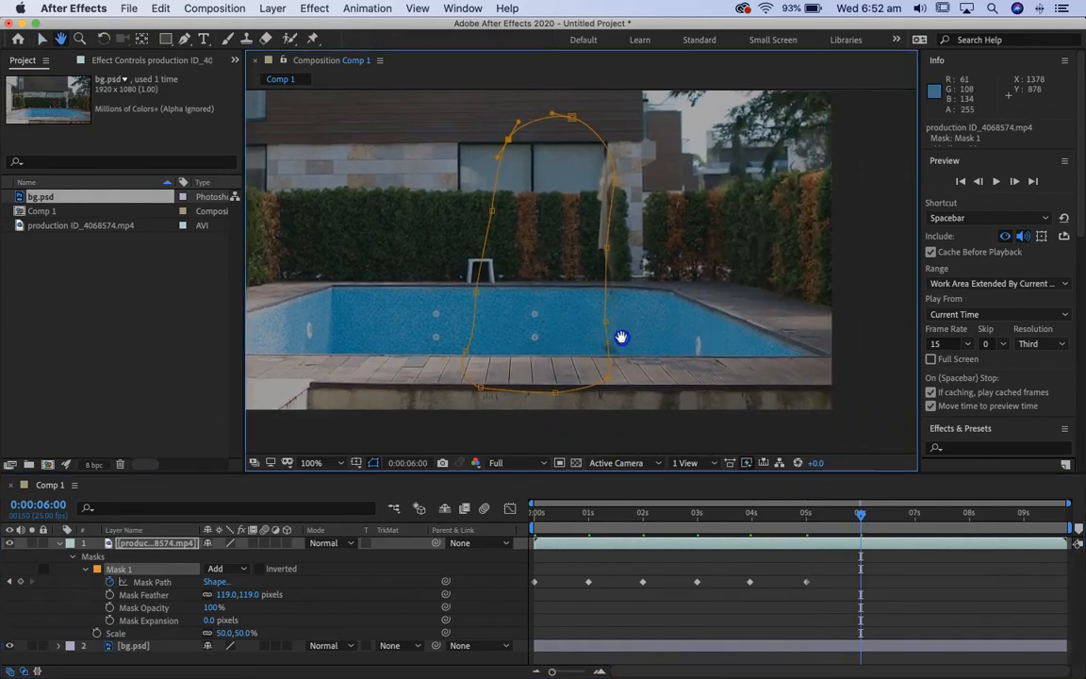
pyautogui.moveTo(600, 273); pyautogui.dragTo(681, 241)
pyautogui.press('super+z')
pyautogui.doubleClick(604, 247)
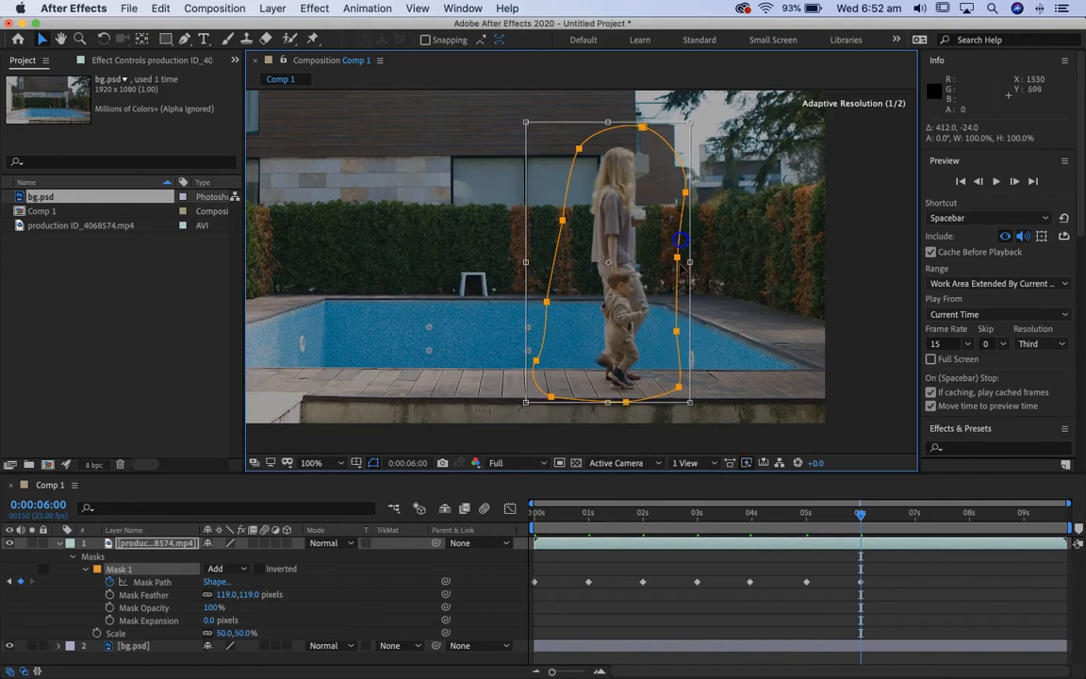
# At 7 seconds, shift the whole mask forward to enclose the walkers again.
pyautogui.click(914, 526)
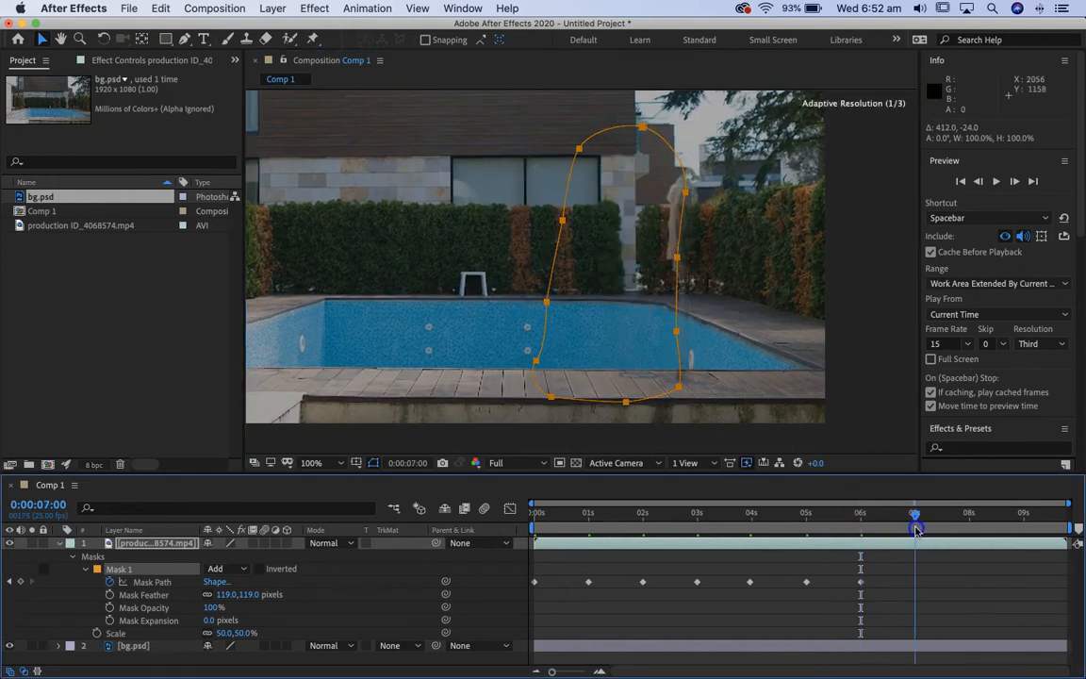
pyautogui.click(684, 341)
pyautogui.moveTo(679, 350); pyautogui.dragTo(767, 352)
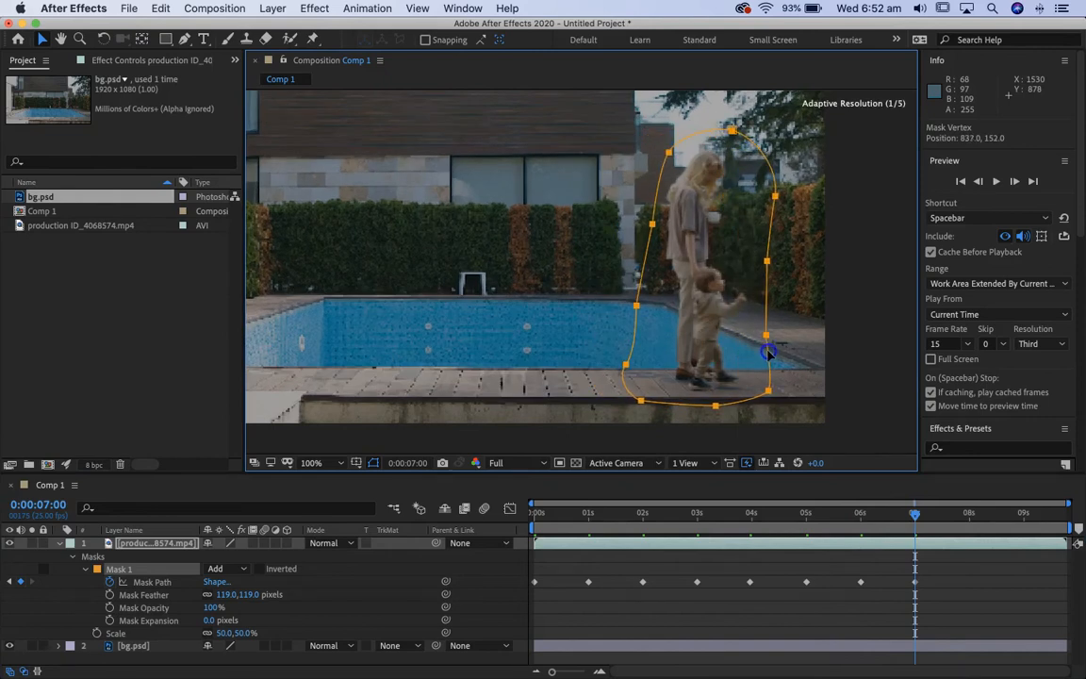
# Keyframe the mask following the walkers at about 8 and 9 seconds and fully outside the frame at 0:00:09:19.
pyautogui.moveTo(938, 528); pyautogui.dragTo(970, 527)
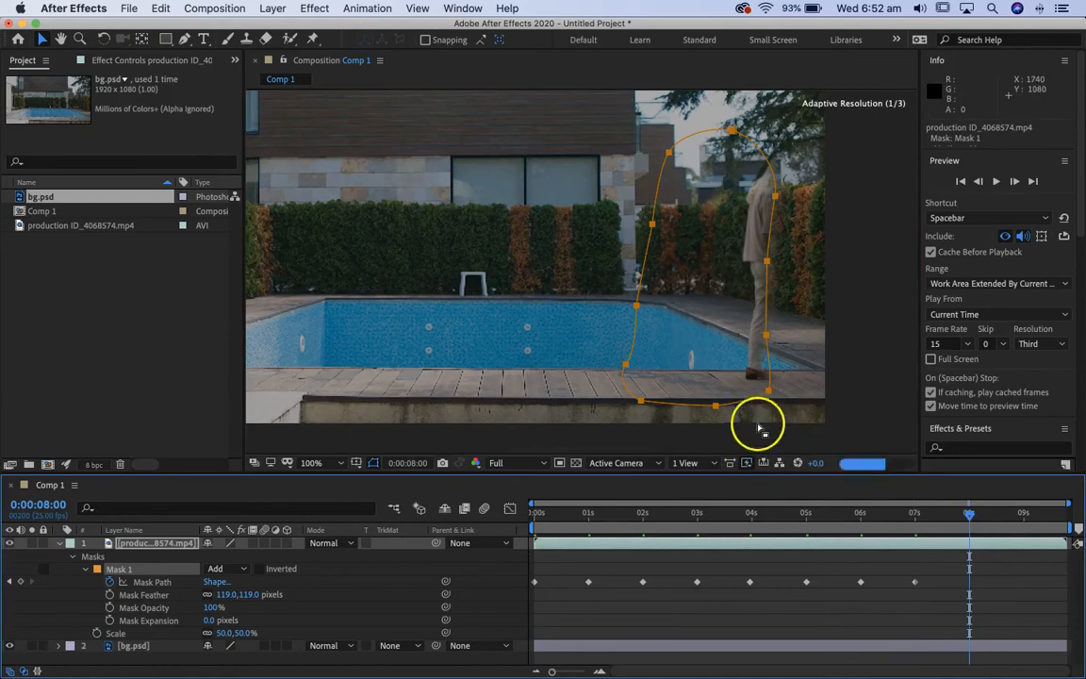
pyautogui.moveTo(746, 402); pyautogui.dragTo(818, 408)
pyautogui.moveTo(969, 513); pyautogui.dragTo(1014, 514)
pyautogui.moveTo(815, 402); pyautogui.dragTo(895, 402)
pyautogui.moveTo(1024, 516); pyautogui.dragTo(1079, 517)
pyautogui.moveTo(827, 402); pyautogui.dragTo(894, 415)
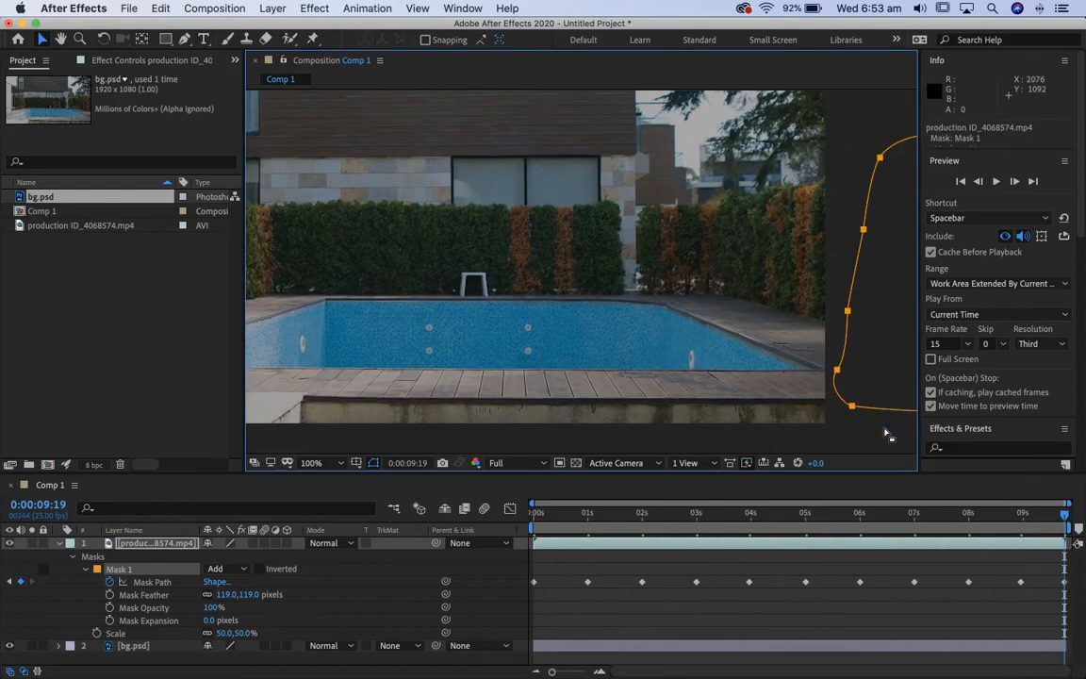
pyautogui.press(',')
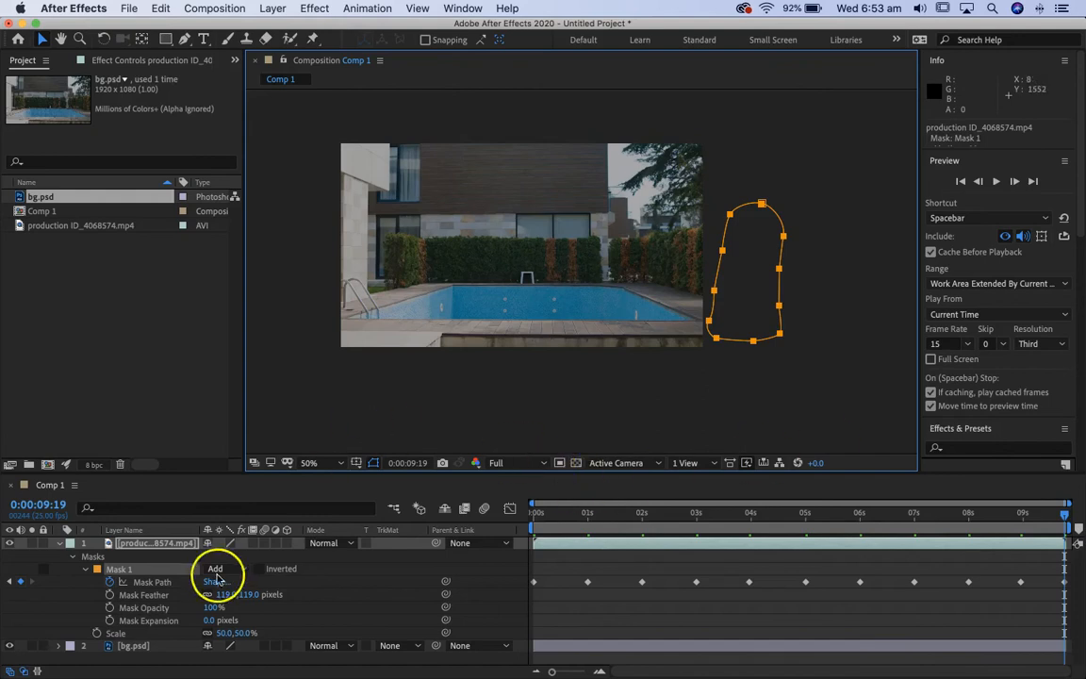
# Collapse the footage layer's properties and scrub through the composition to check that the mask follows the walkers.
pyautogui.click(58, 545)
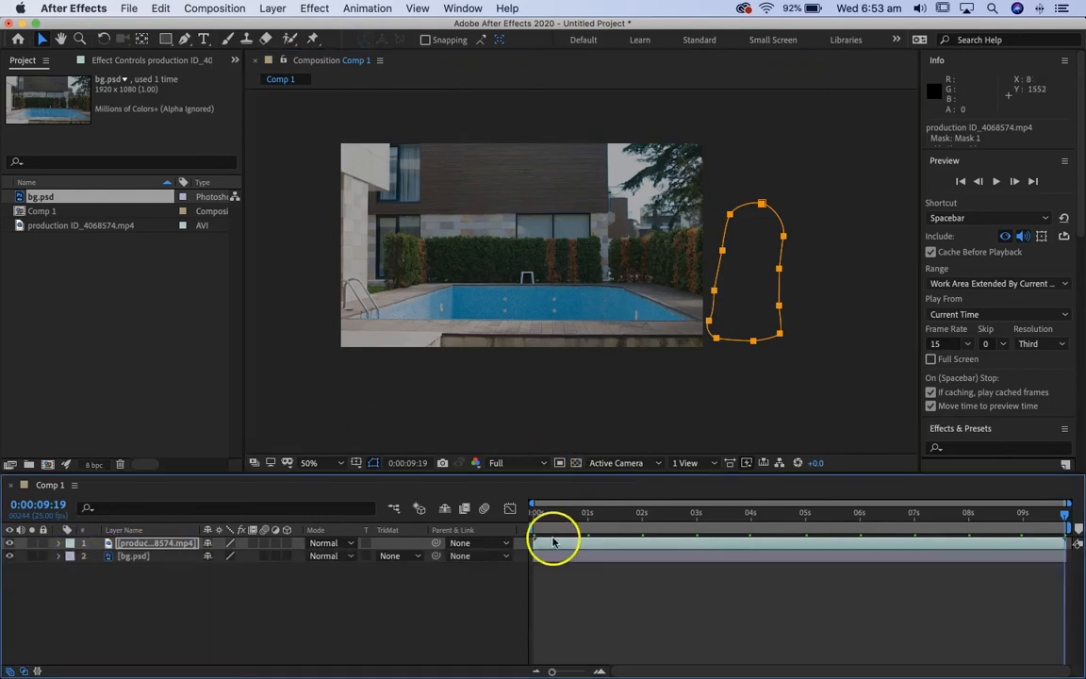
pyautogui.moveTo(550, 514); pyautogui.dragTo(629, 517)
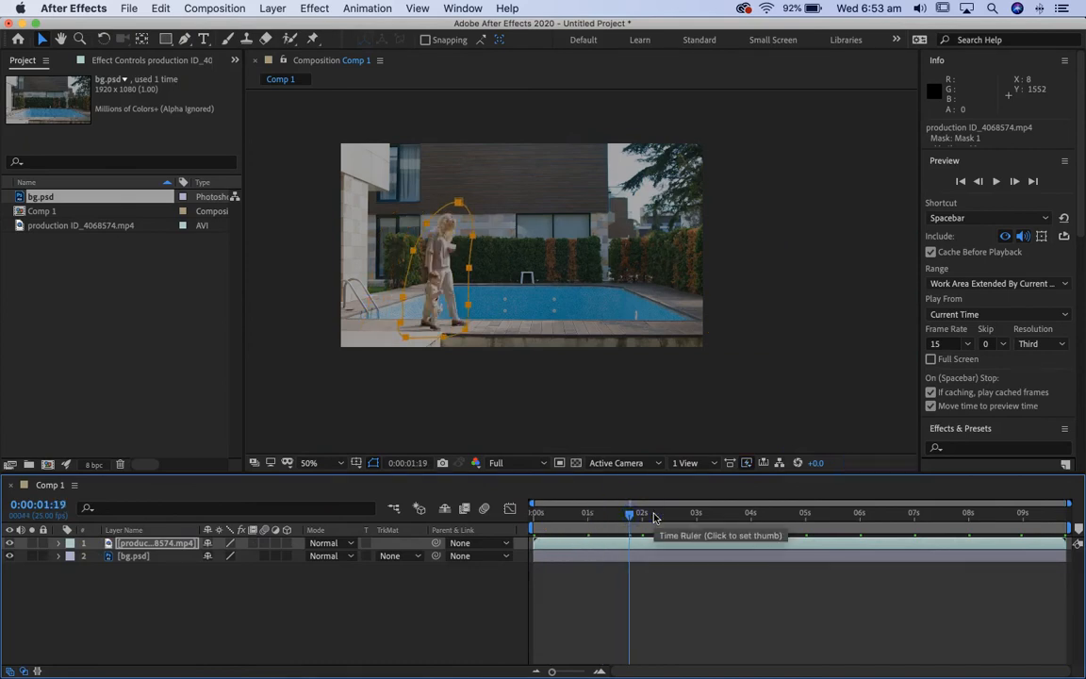
pyautogui.moveTo(629, 513); pyautogui.dragTo(764, 514)
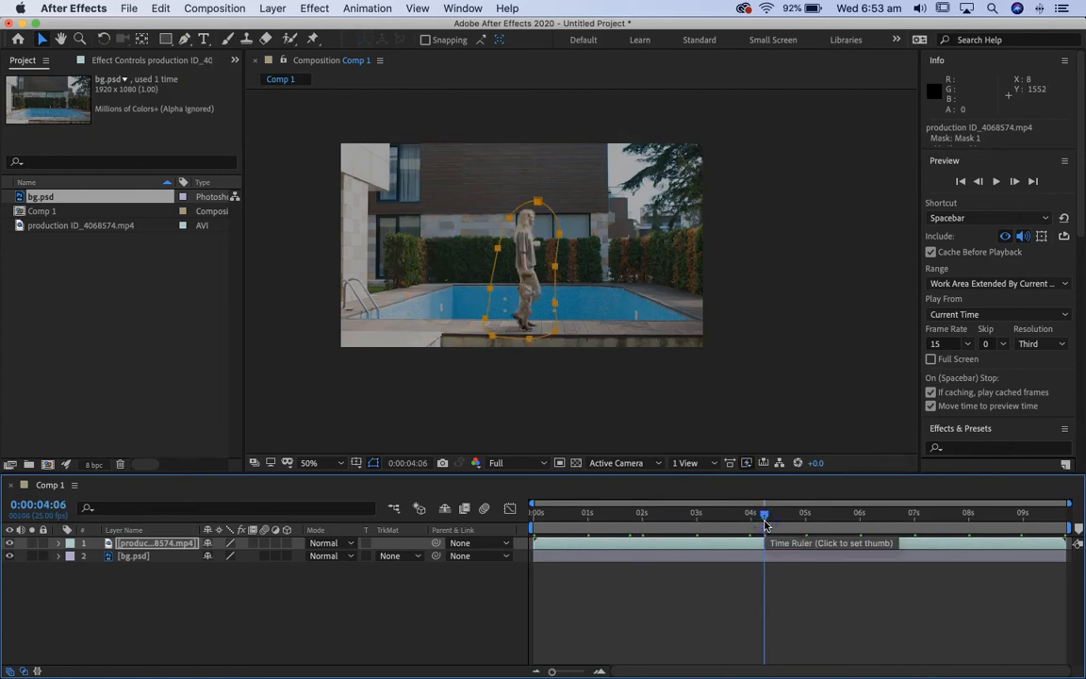
pyautogui.moveTo(910, 514); pyautogui.dragTo(439, 491)
pyautogui.moveTo(649, 512)
pyautogui.mouseDown()
pyautogui.moveTo(619, 509)
pyautogui.moveTo(642, 509)
pyautogui.moveTo(647, 499)
pyautogui.moveTo(625, 496)
pyautogui.moveTo(640, 496)
pyautogui.mouseUp()
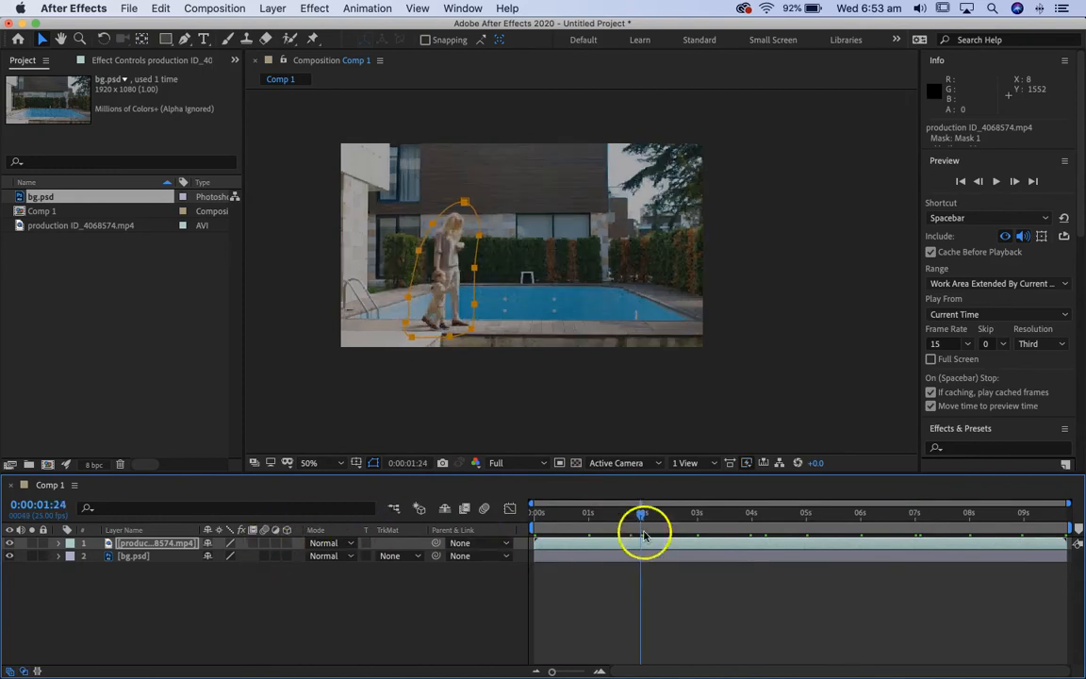
# Move the current time to 2 seconds and duplicate the masked production footage layer.
pyautogui.moveTo(643, 519); pyautogui.dragTo(641, 533)
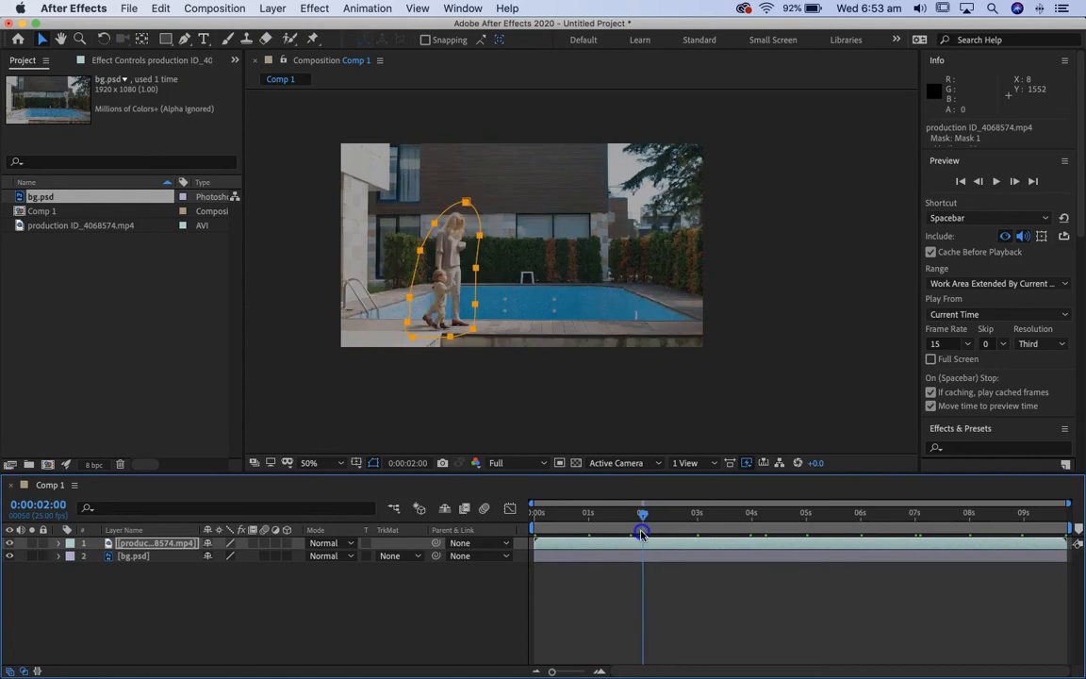
pyautogui.click(555, 545)
pyautogui.press('super+d')
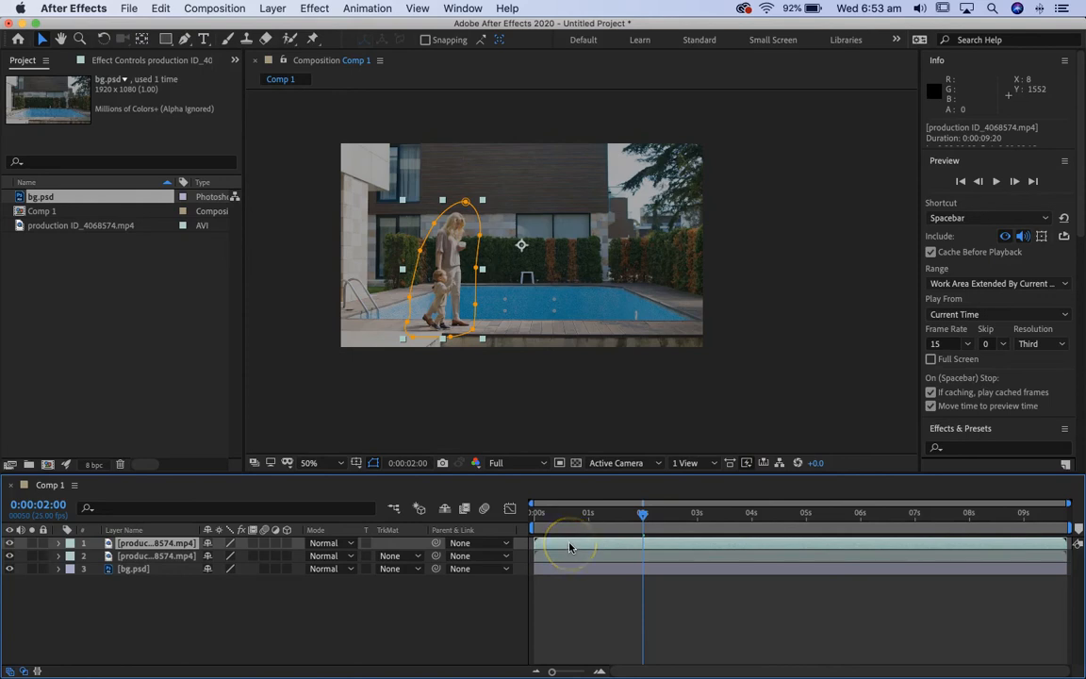
# Shift the duplicated footage layer to start at 2 seconds, and add another copy of it starting at 4 seconds.
pyautogui.moveTo(592, 544); pyautogui.dragTo(677, 548)
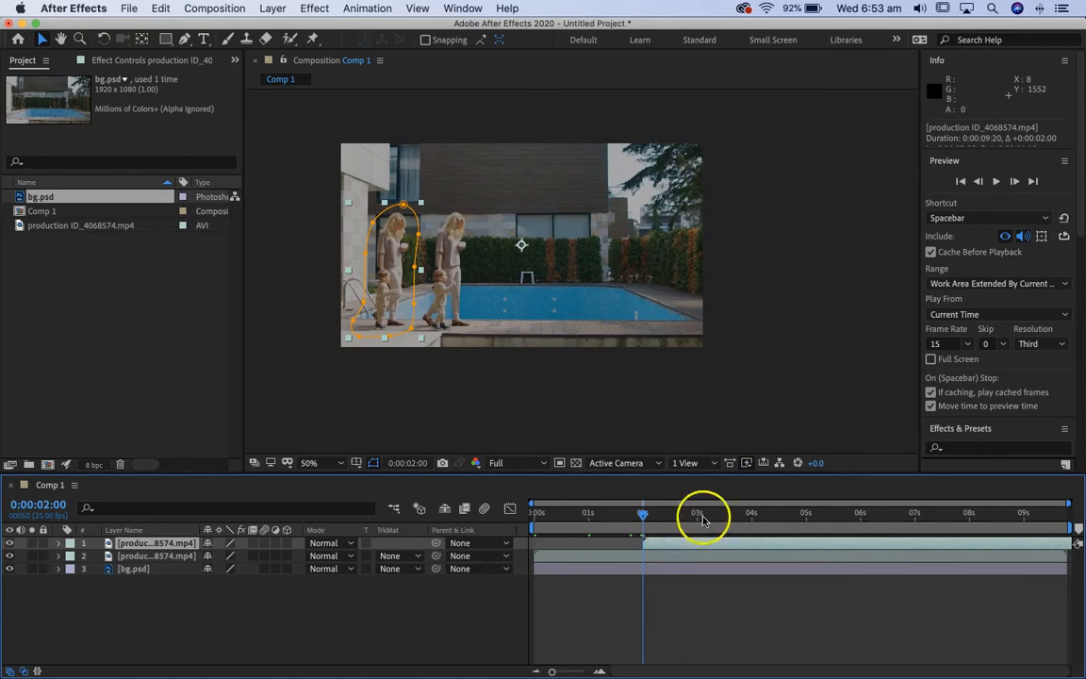
pyautogui.moveTo(640, 514); pyautogui.dragTo(696, 550)
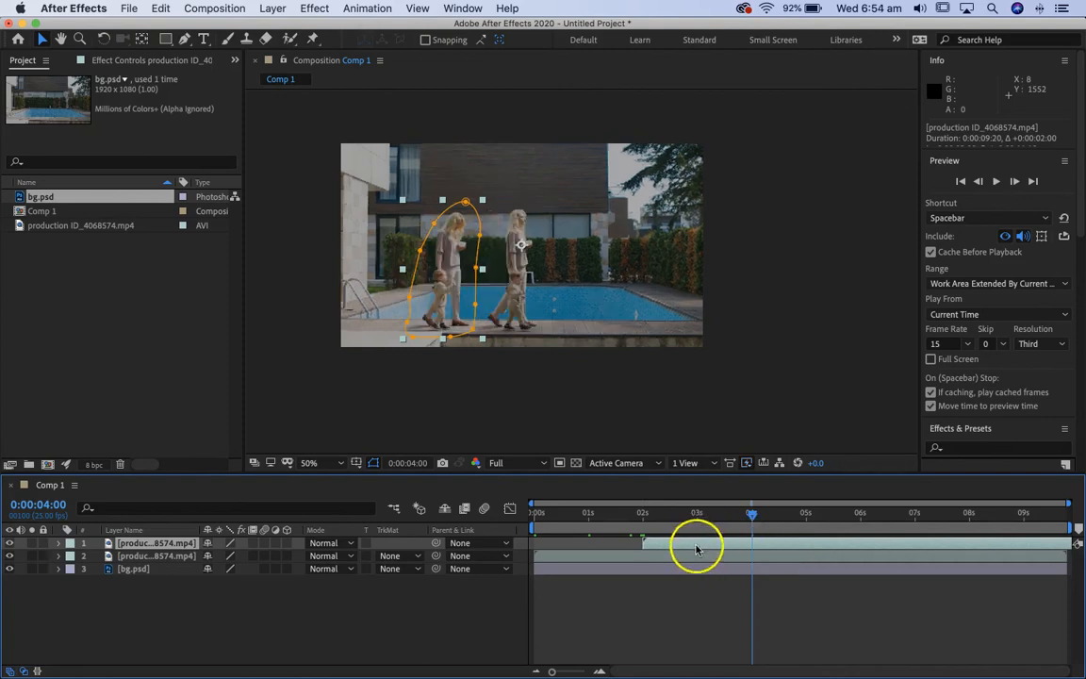
pyautogui.press('super+d')
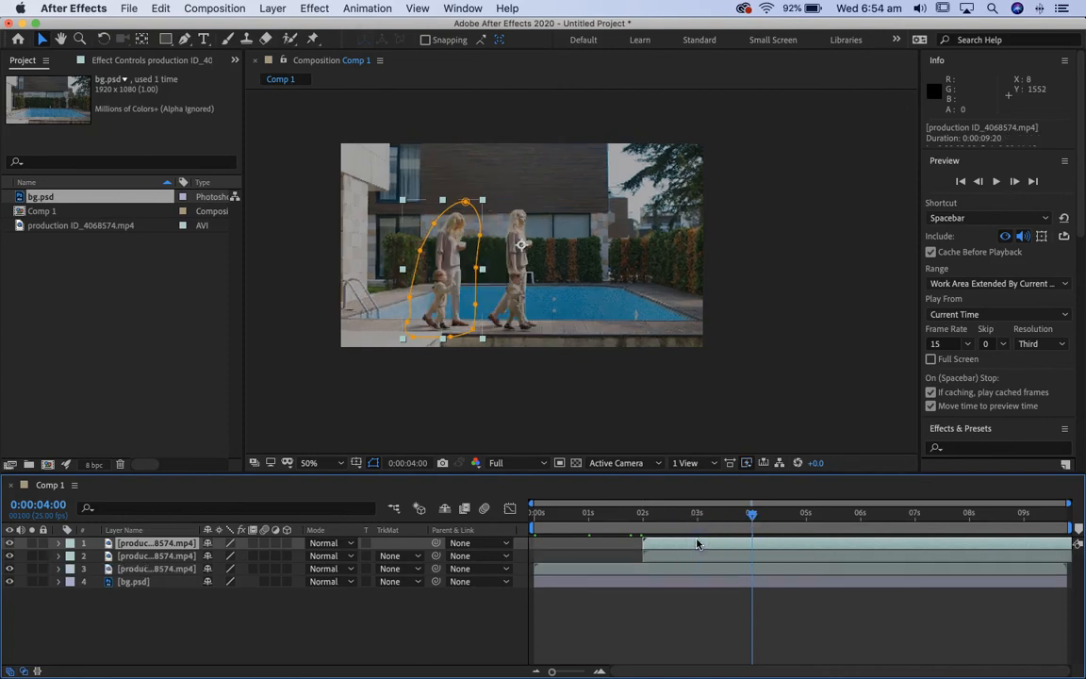
pyautogui.moveTo(693, 541); pyautogui.dragTo(791, 537)
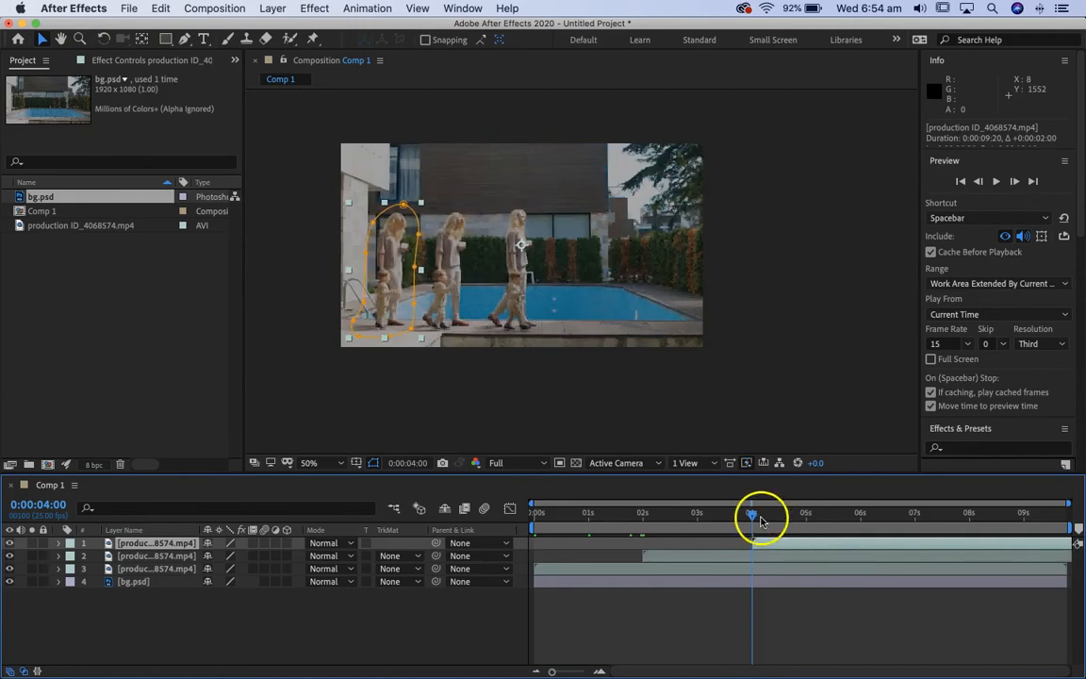
# Duplicate the topmost footage layer twice more, starting one copy at 6 seconds and the other at 8 seconds.
pyautogui.moveTo(754, 517); pyautogui.dragTo(860, 528)
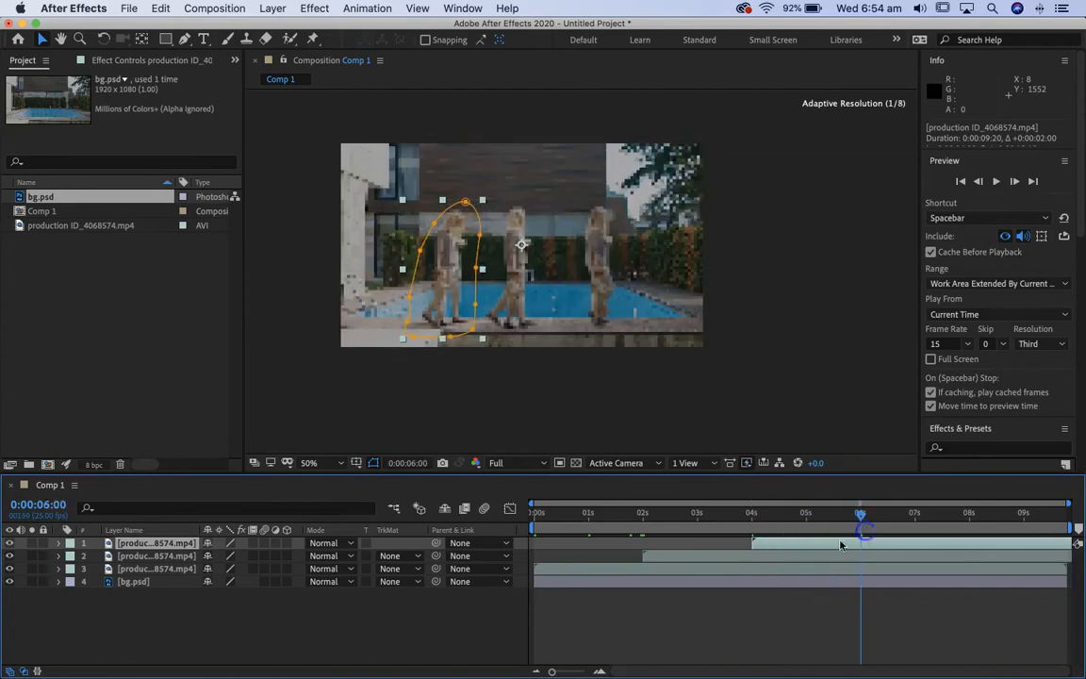
pyautogui.press('super+d')
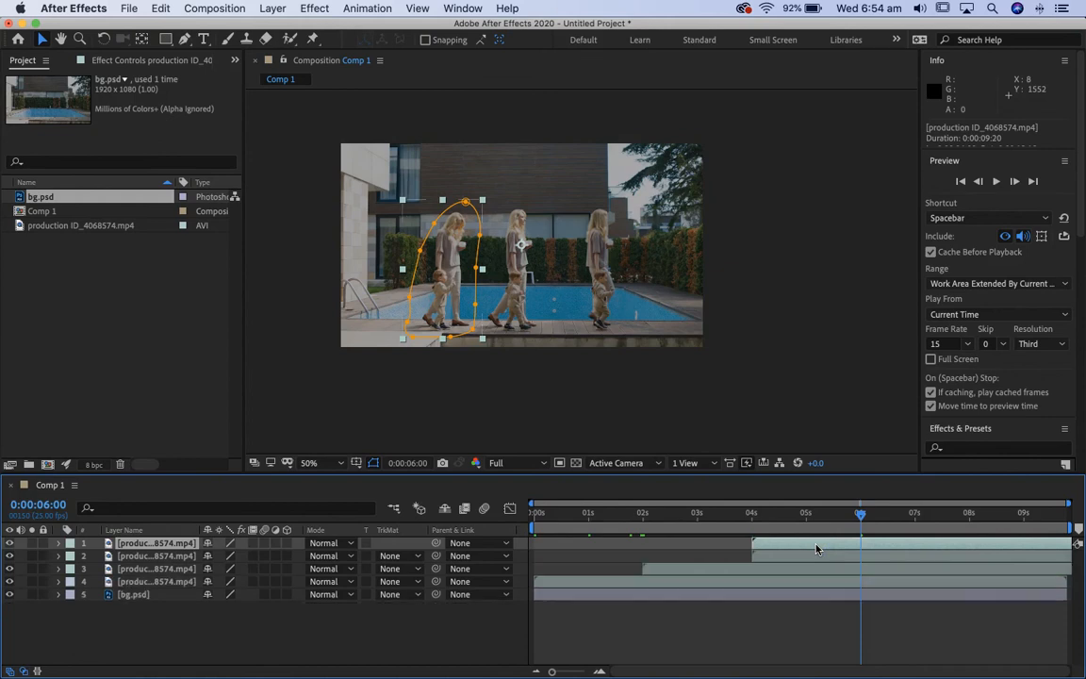
pyautogui.moveTo(826, 544); pyautogui.dragTo(1044, 538)
pyautogui.press('super+d')
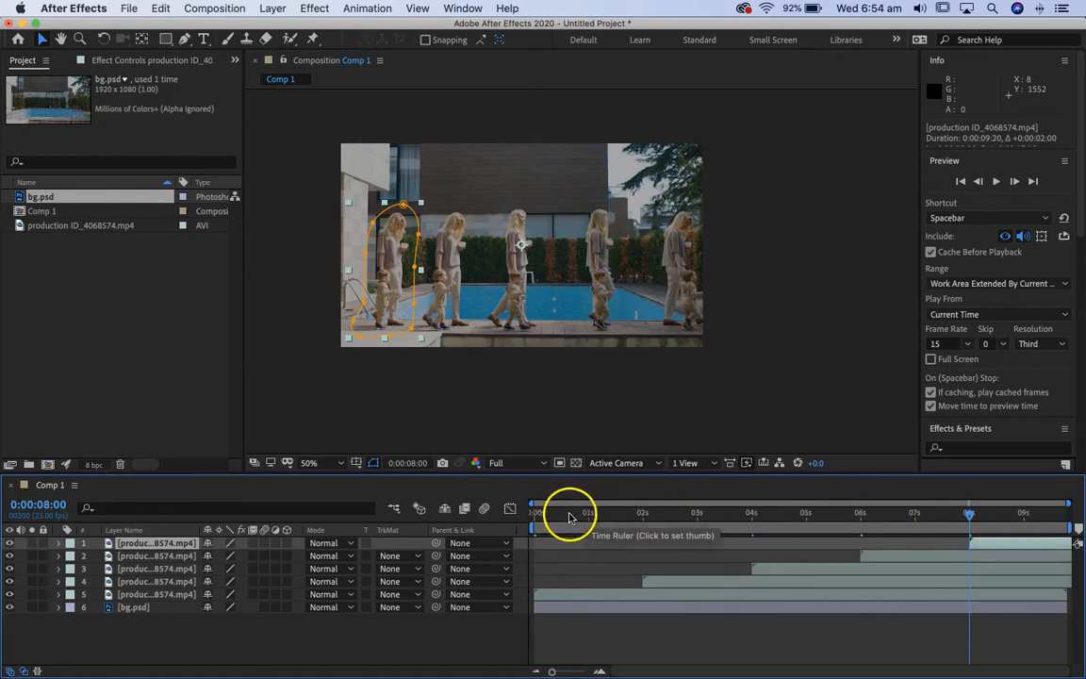
# Scrub through the composition to check the repeated walkers, and play the preview from 0:00:00:00.
pyautogui.moveTo(569, 517); pyautogui.dragTo(668, 522)
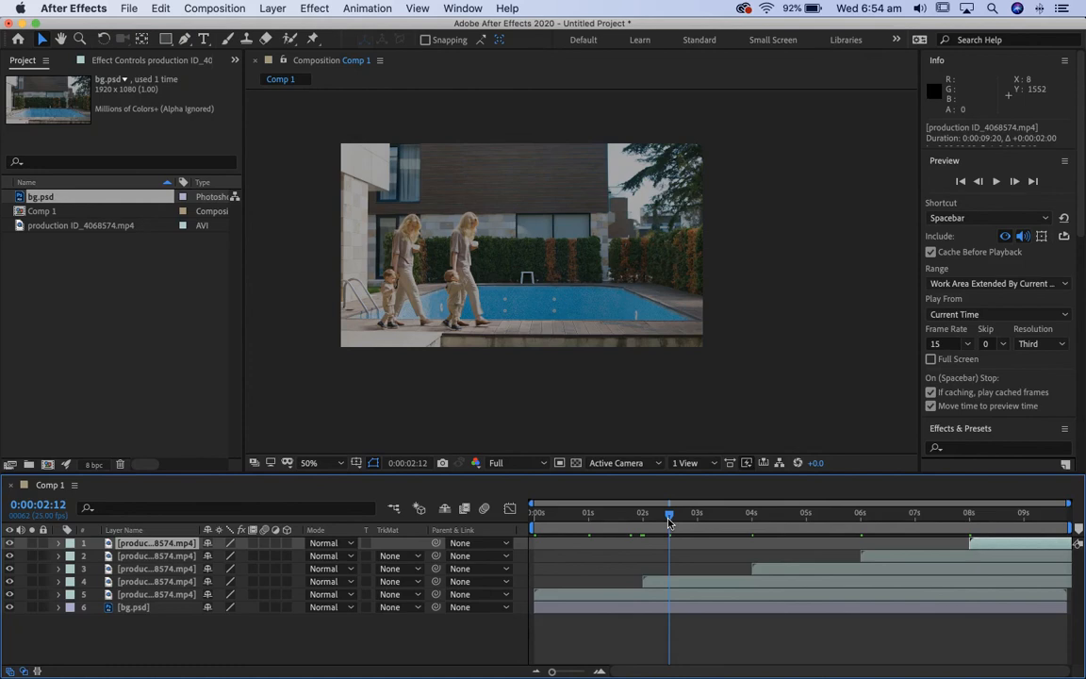
pyautogui.click(686, 516)
pyautogui.moveTo(748, 525); pyautogui.dragTo(484, 509)
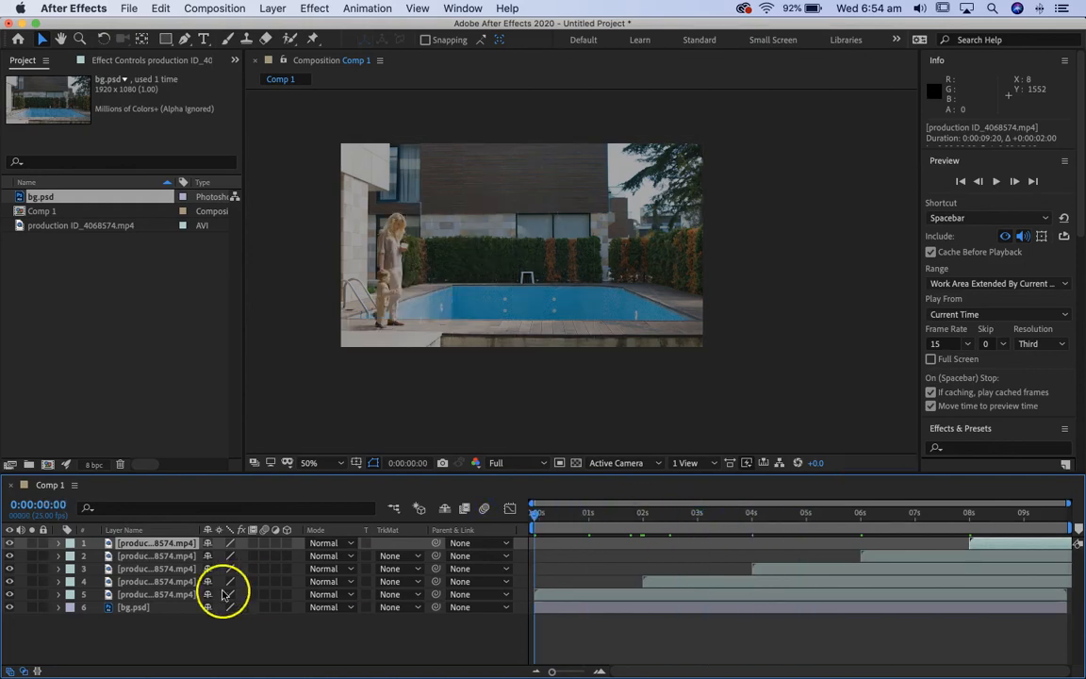
pyautogui.press('space')
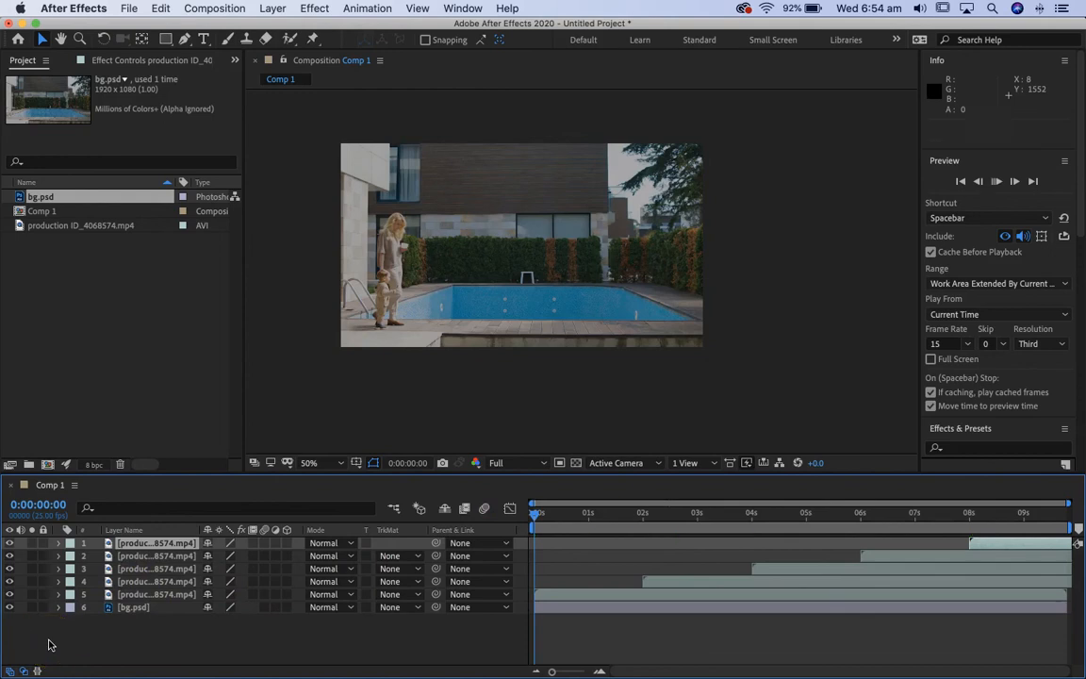